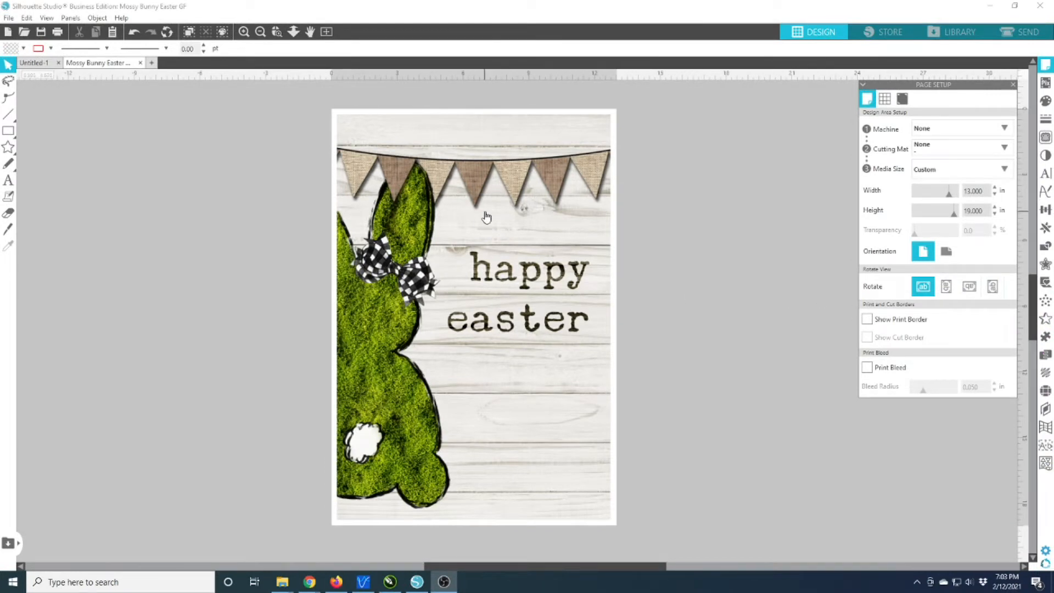
# Step: Compare the width and height of the Easter bunny design with the page dimensions in the page setup
pyautogui.click(403, 184)
pyautogui.moveTo(8, 146)
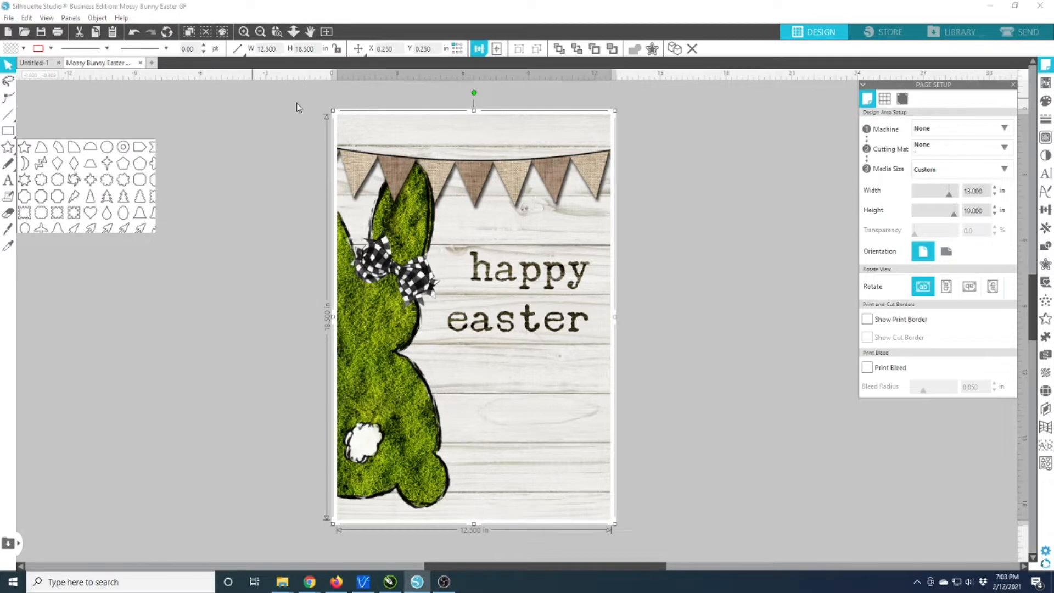
pyautogui.click(267, 49)
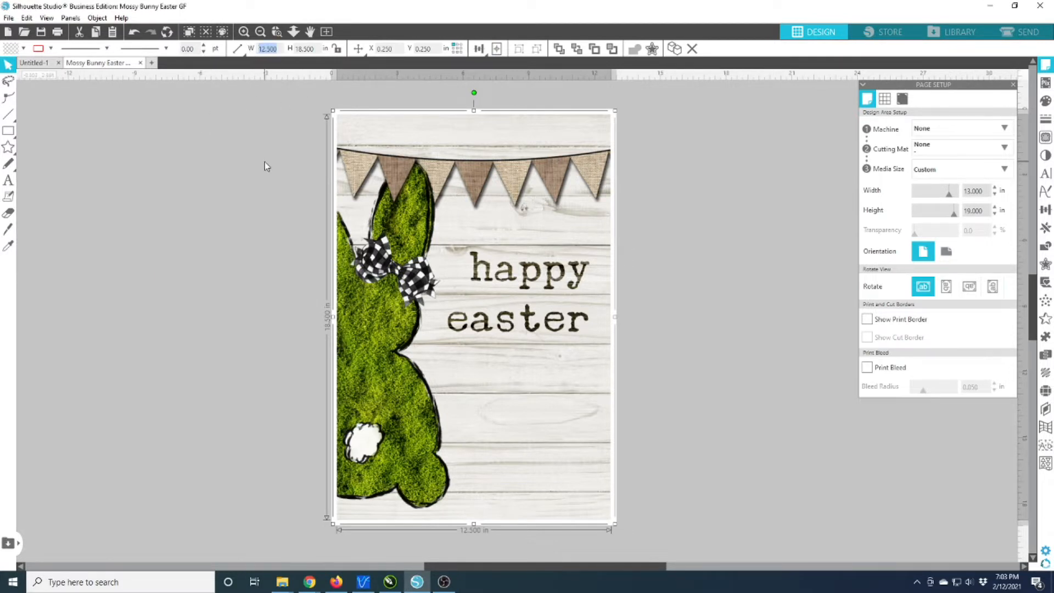
pyautogui.moveTo(314, 49); pyautogui.dragTo(290, 48)
pyautogui.click(306, 159)
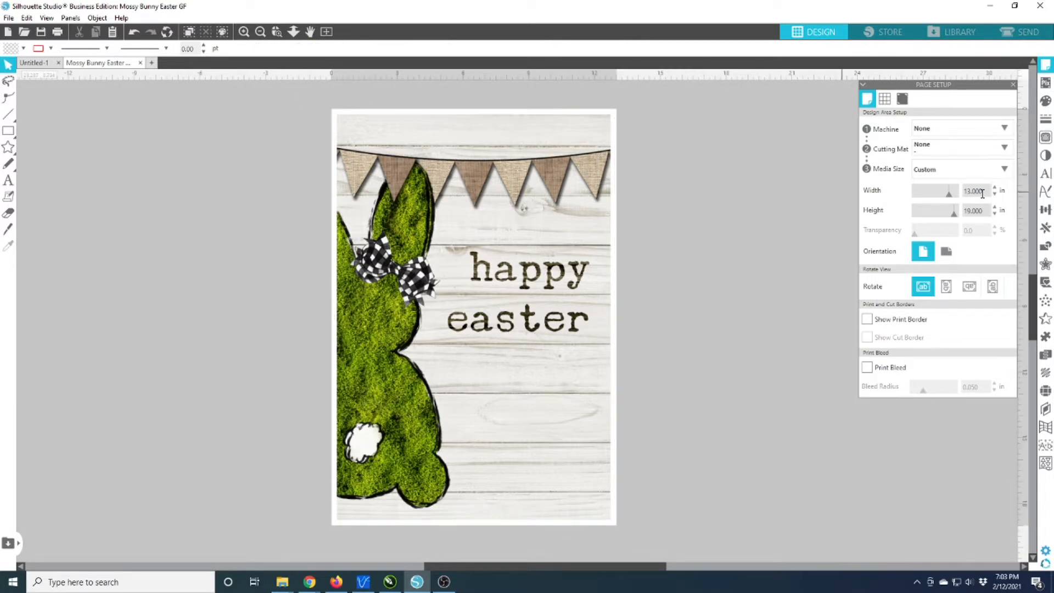
pyautogui.moveTo(982, 192); pyautogui.dragTo(960, 209)
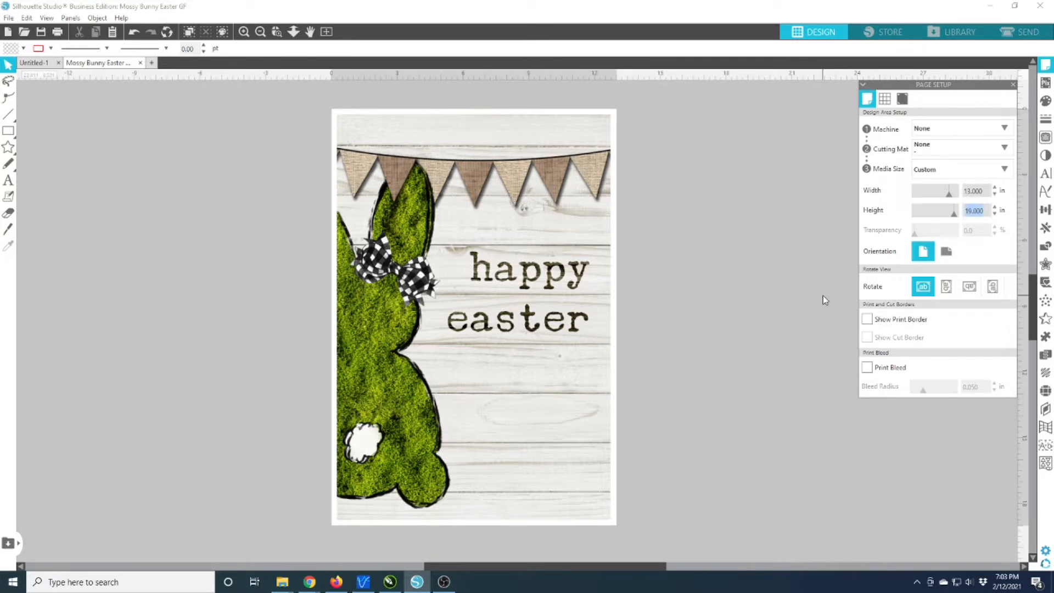
pyautogui.click(792, 260)
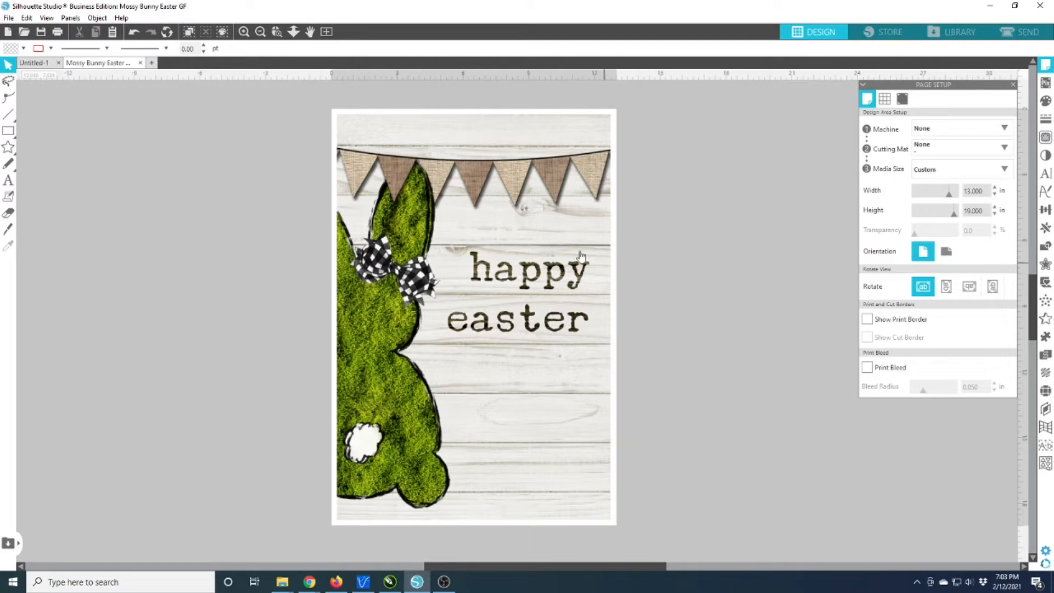
# Step: Review the alignment options for centring the bunny design on the page, leaving the design deselected
pyautogui.click(552, 239)
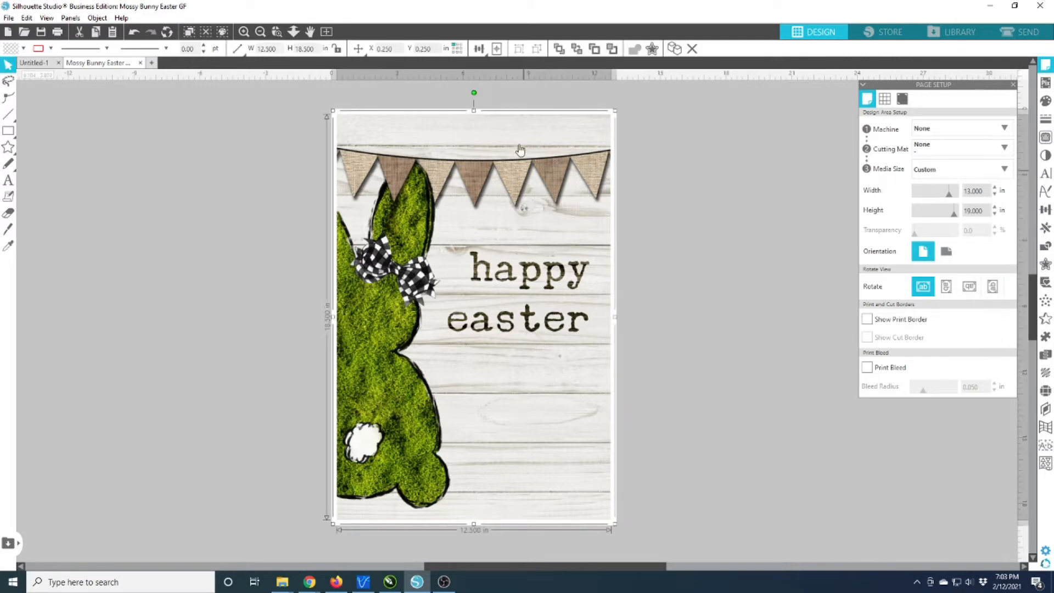
pyautogui.moveTo(485, 50)
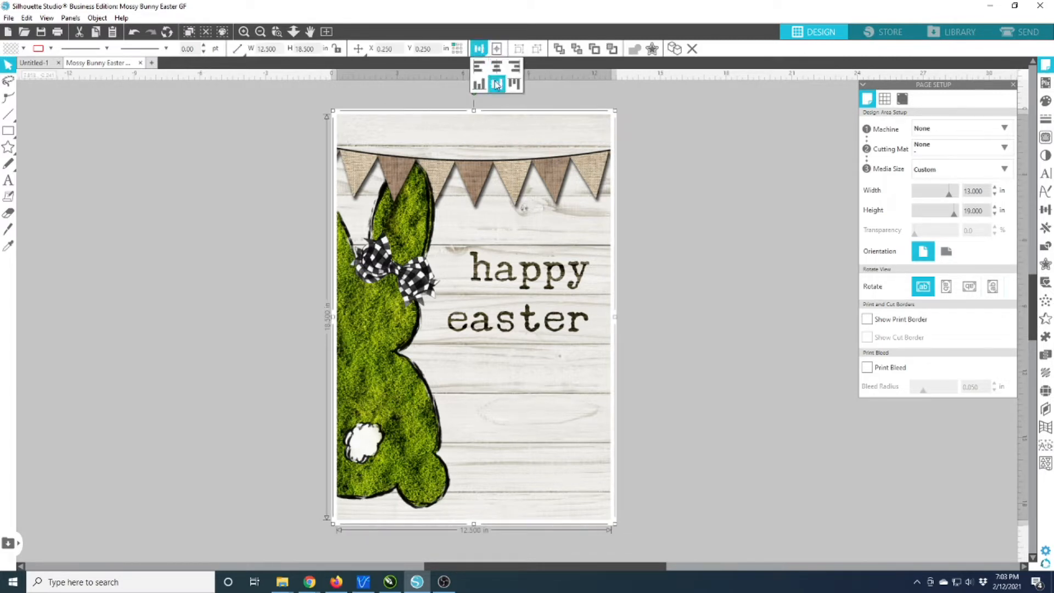
pyautogui.click(262, 185)
# Step: Start printing the design and choose Virtuoso Print Manager as the printer
pyautogui.click(9, 18)
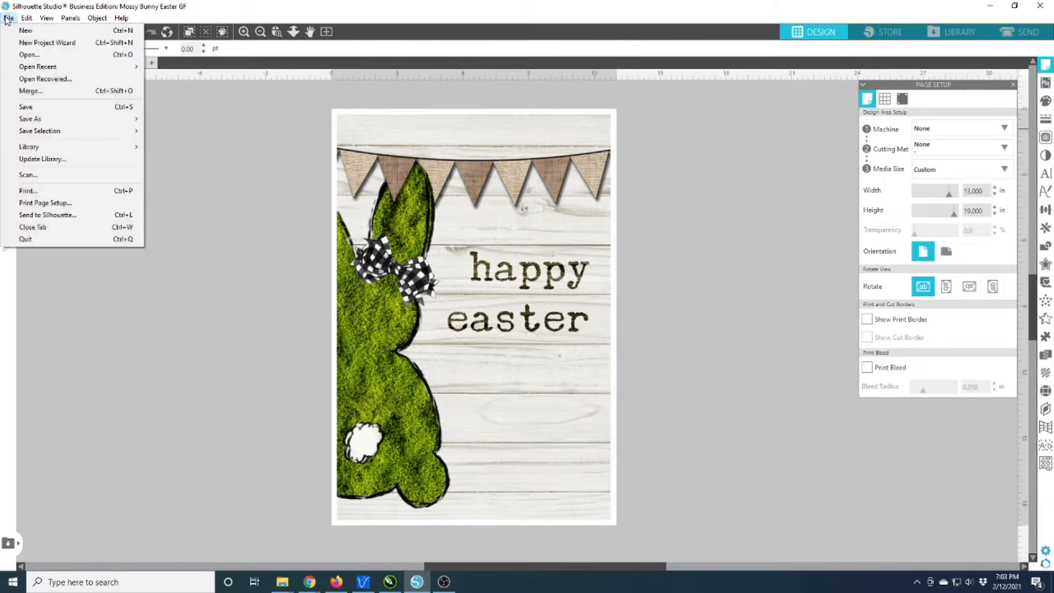
pyautogui.click(34, 191)
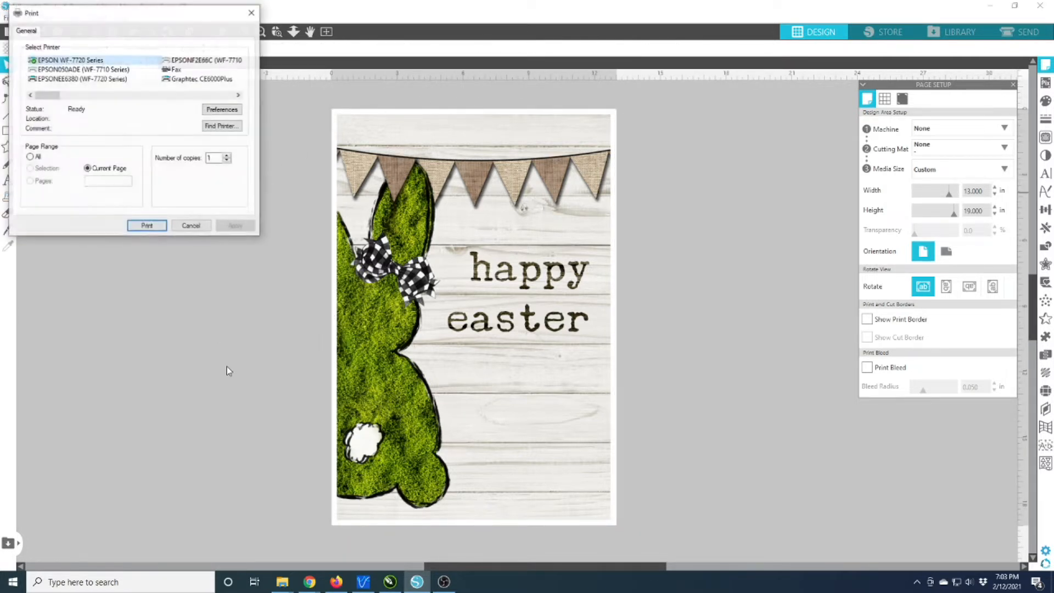
pyautogui.click(225, 96)
pyautogui.click(225, 96)
pyautogui.click(225, 96)
pyautogui.click(225, 96)
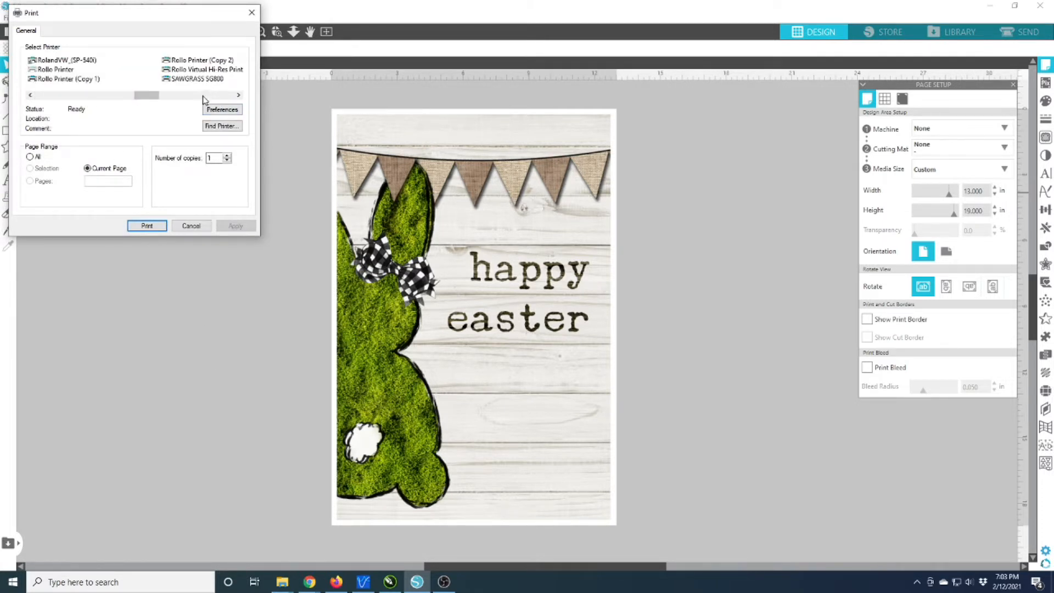
pyautogui.click(226, 96)
pyautogui.click(229, 96)
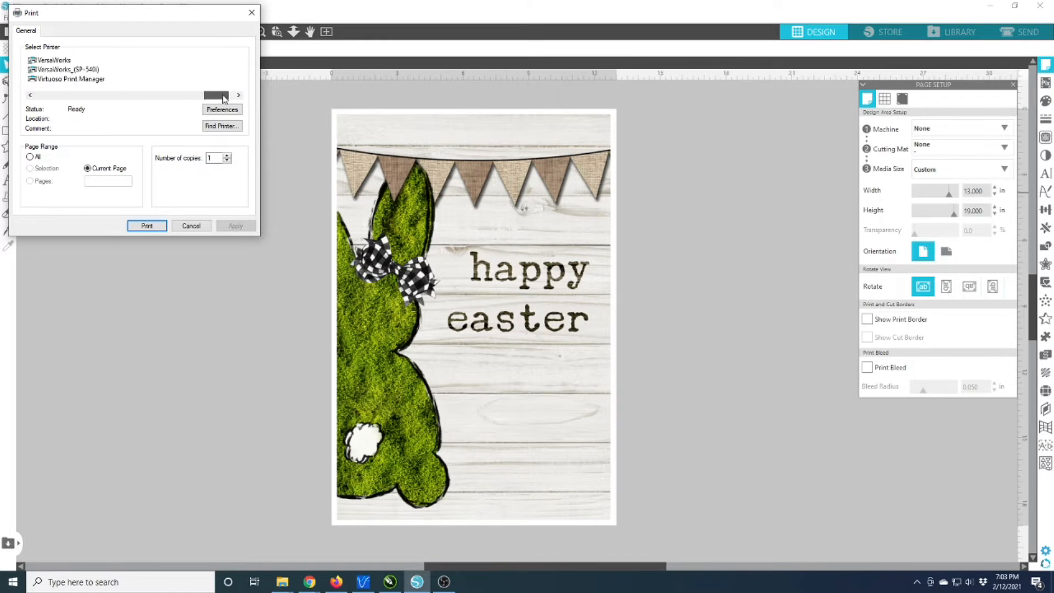
pyautogui.click(137, 79)
pyautogui.moveTo(125, 13); pyautogui.dragTo(242, 174)
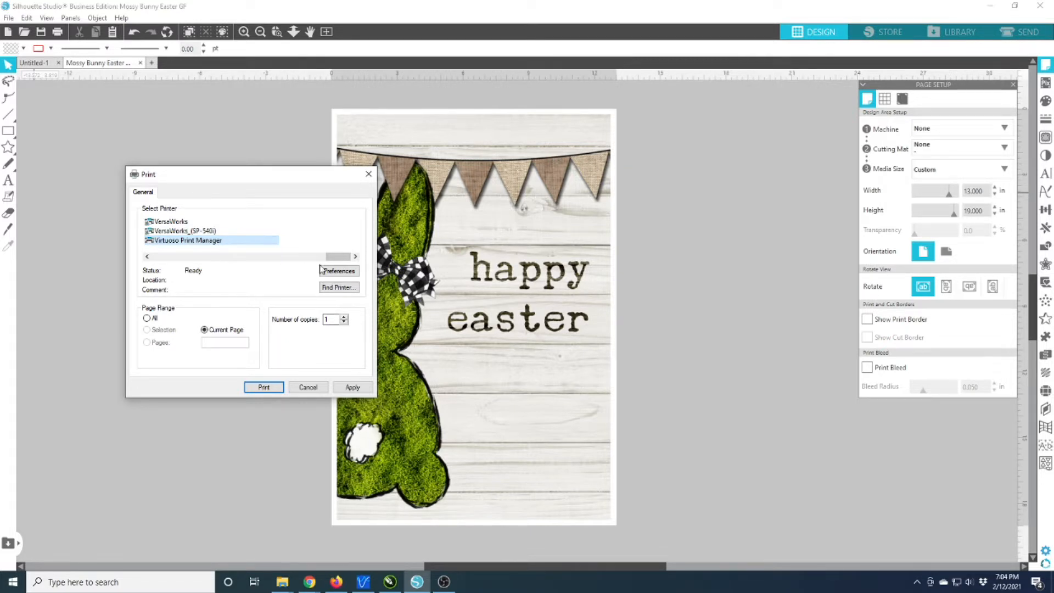
# Step: Set the paper size to 13x19 in the virtual printer driver's preferences and accept them
pyautogui.click(340, 271)
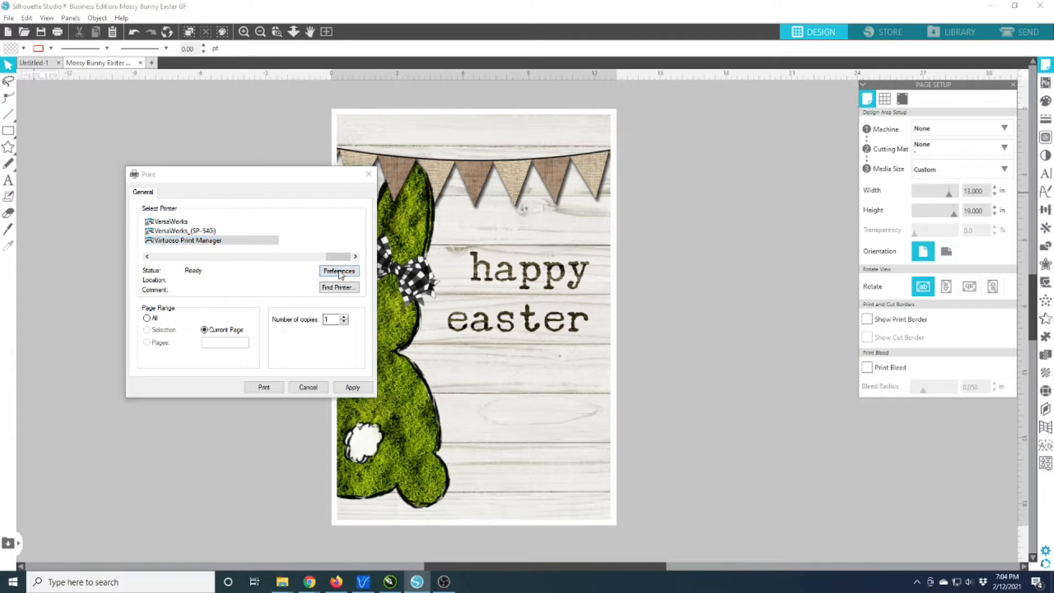
pyautogui.moveTo(292, 211); pyautogui.dragTo(526, 162)
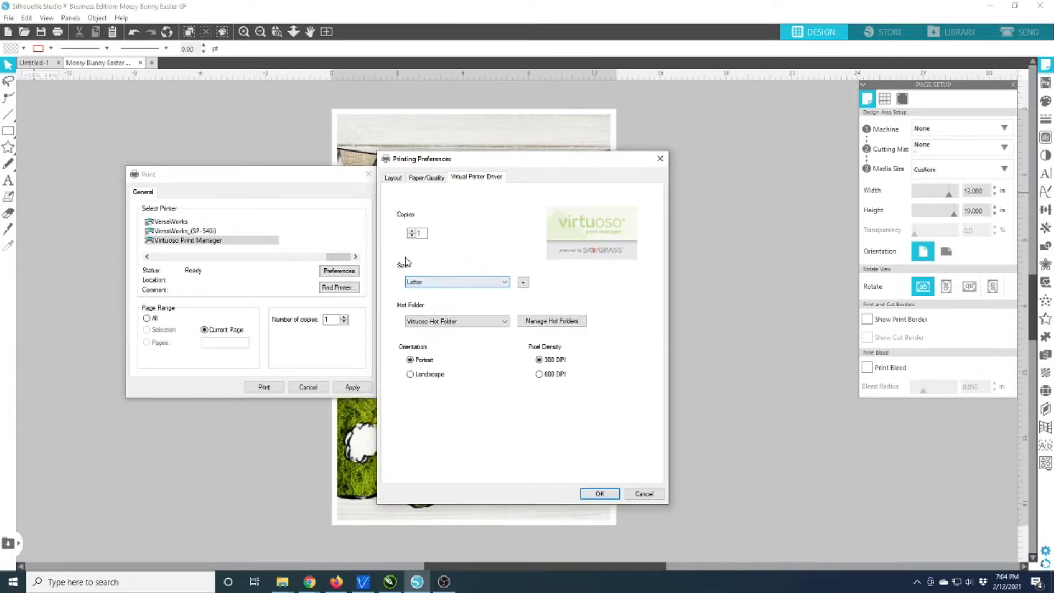
pyautogui.click(423, 282)
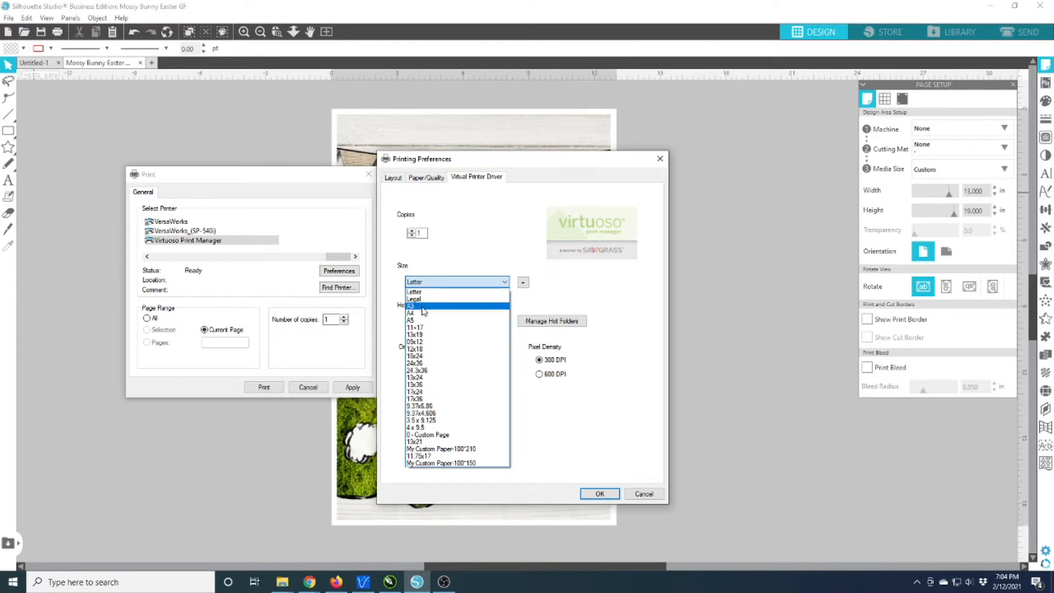
pyautogui.click(427, 336)
pyautogui.click(430, 282)
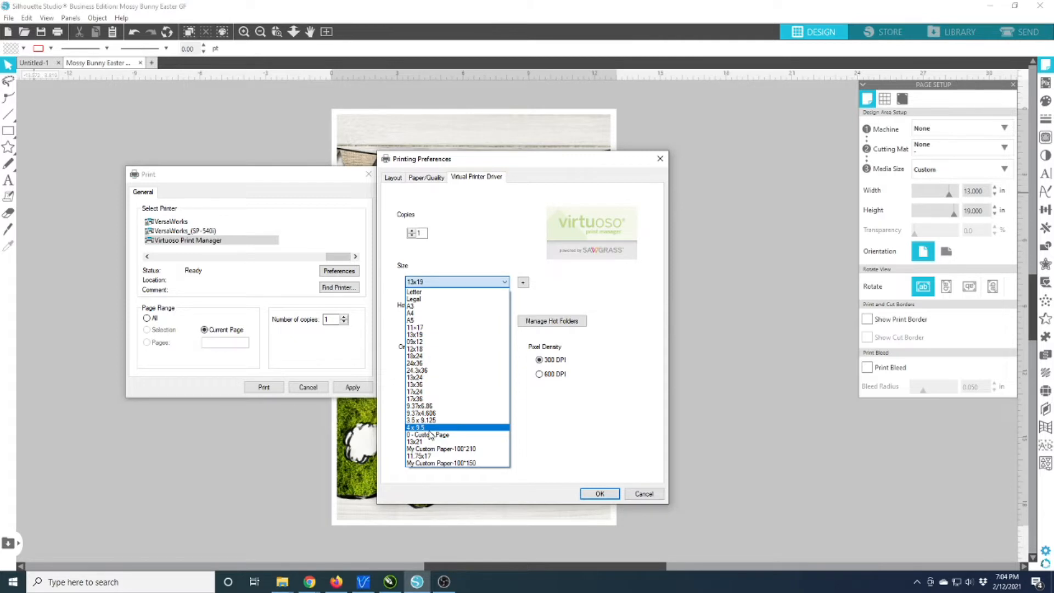
pyautogui.click(423, 335)
pyautogui.click(598, 493)
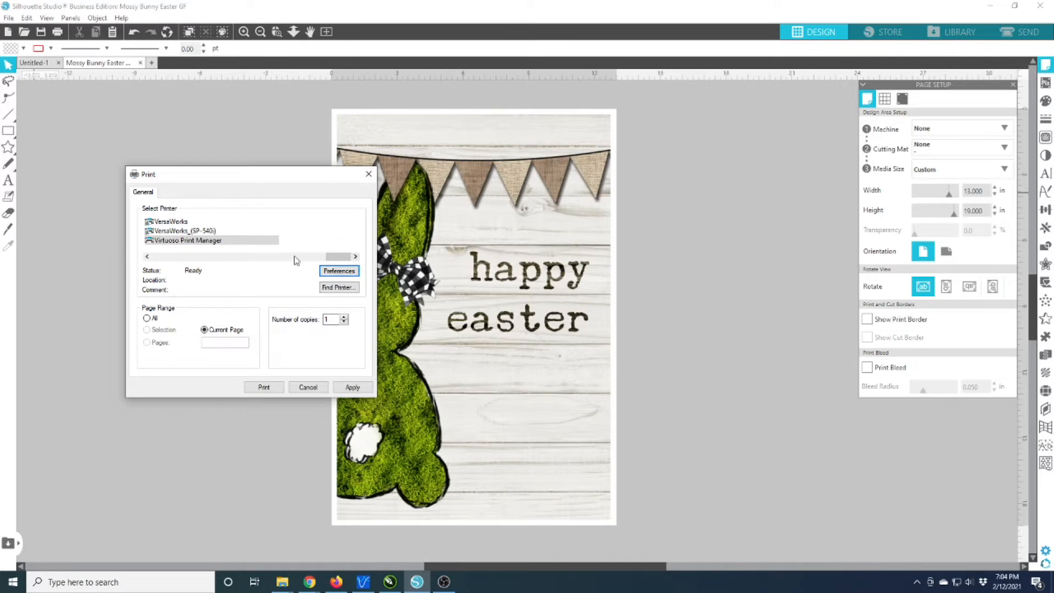
# Step: Recheck the printing preferences and send the current page to Virtuoso Print Manager
pyautogui.click(336, 272)
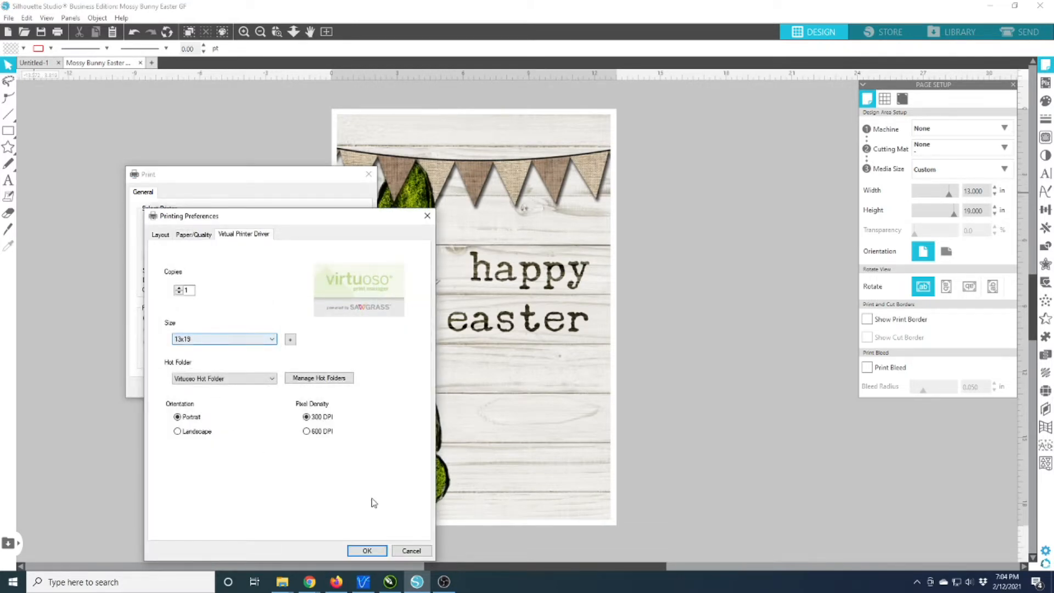
pyautogui.click(409, 550)
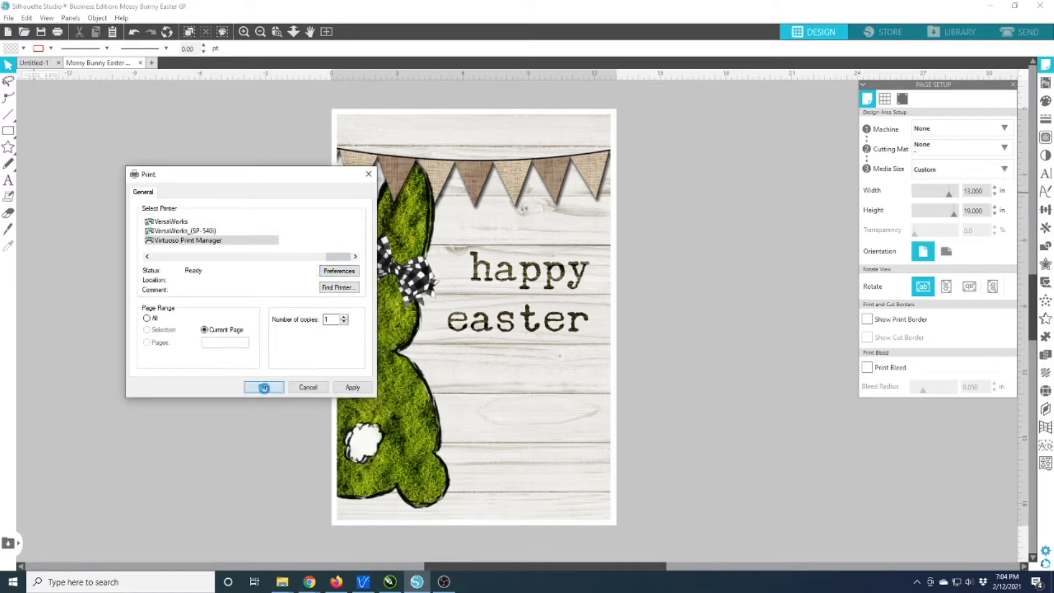
pyautogui.click(264, 387)
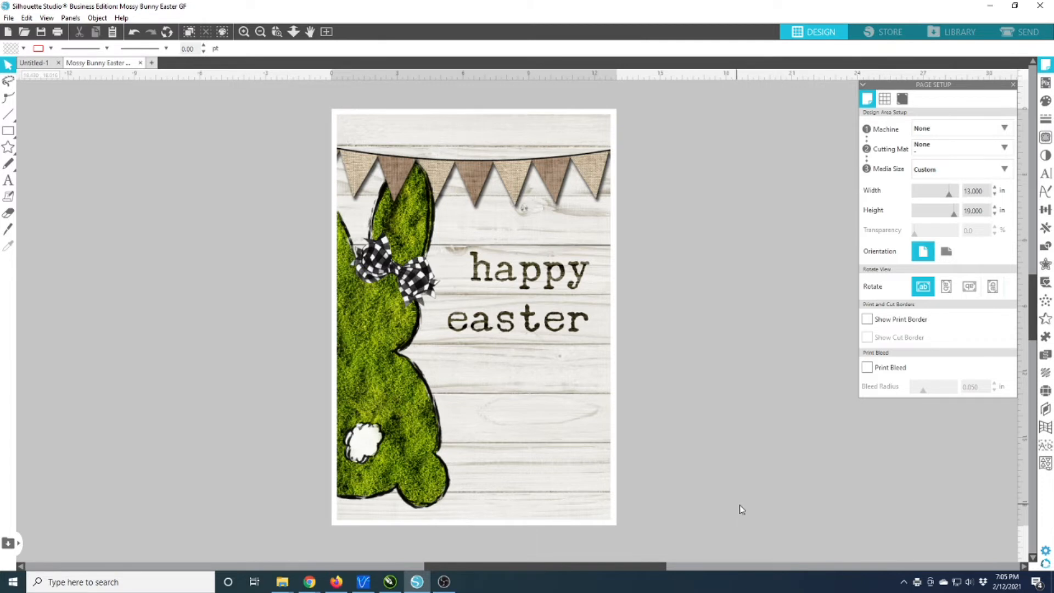
# Step: Switch to Virtuoso Print Manager to bring up the settings of the loaded print job
pyautogui.click(903, 583)
pyautogui.click(927, 538)
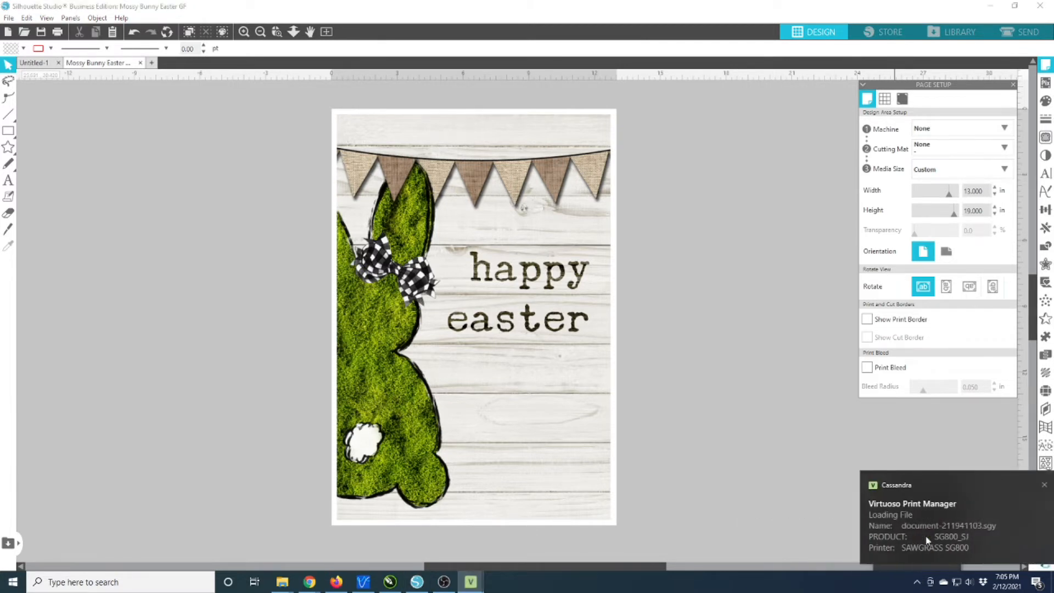
pyautogui.click(473, 582)
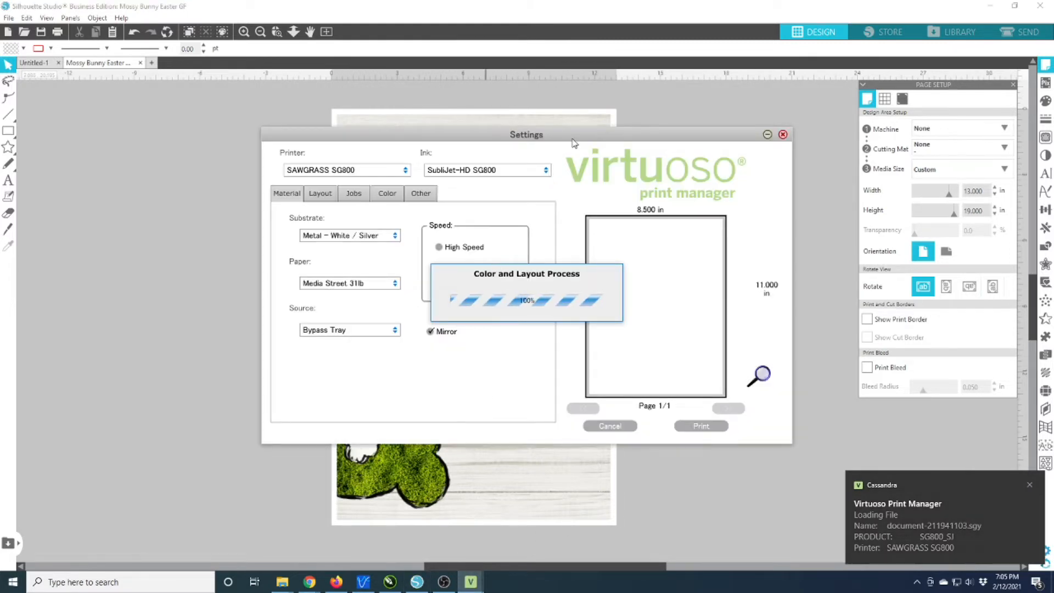
pyautogui.moveTo(572, 139); pyautogui.dragTo(559, 138)
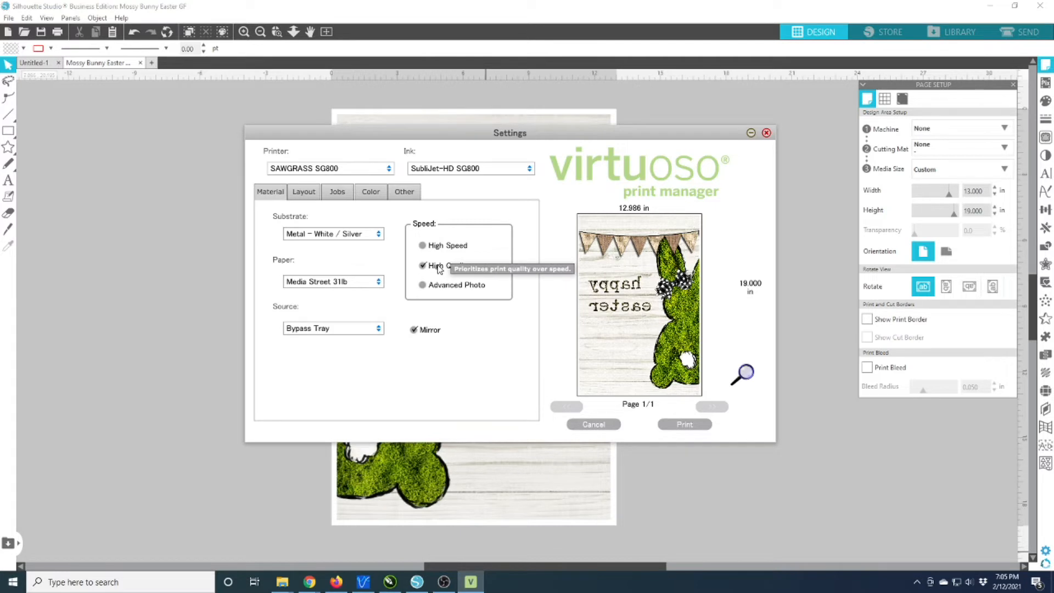
# Step: Try the High Speed print setting and review the substrates it offers
pyautogui.click(422, 246)
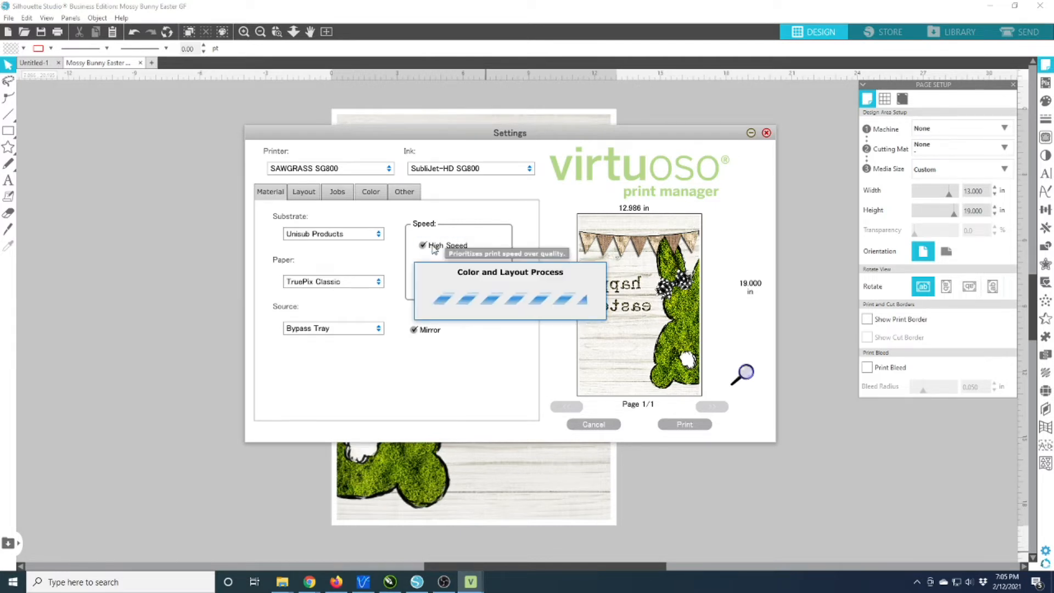
pyautogui.click(371, 235)
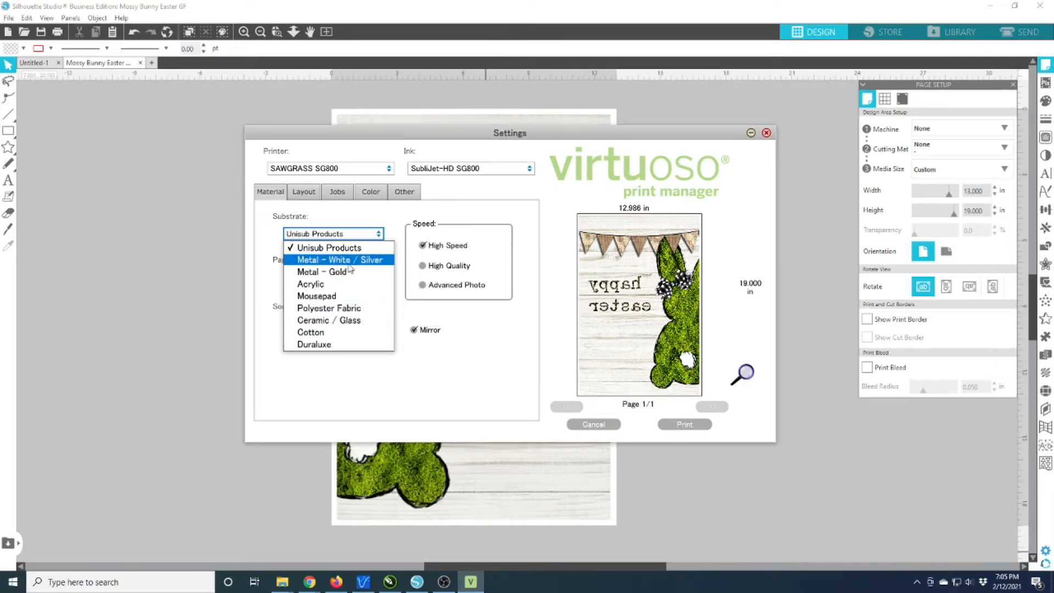
pyautogui.click(401, 223)
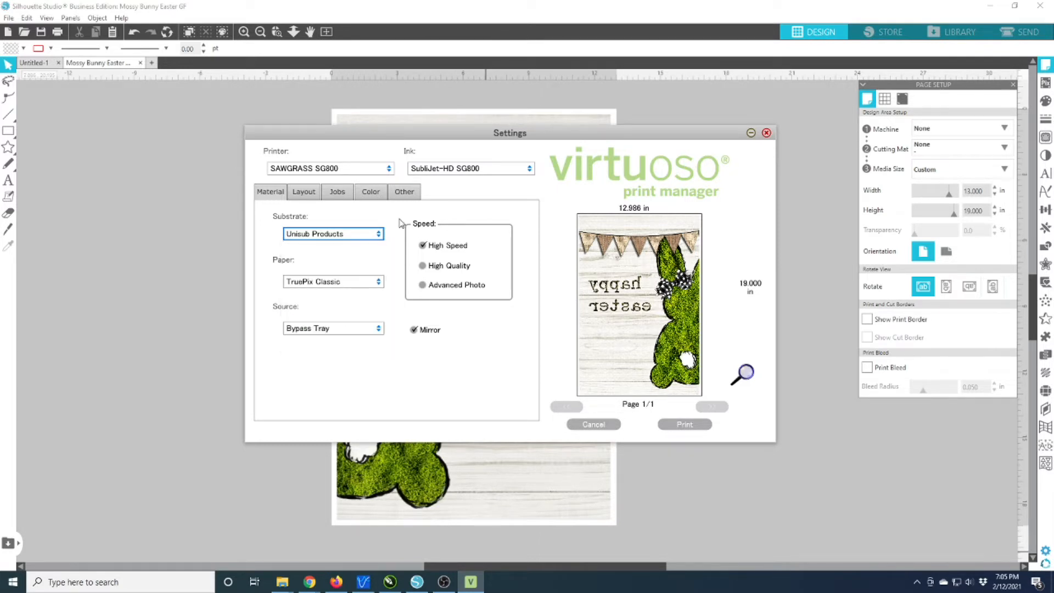
# Step: Try the Advanced Photo print setting and review its substrates, keeping ChromaLuxe Products selected
pyautogui.click(435, 288)
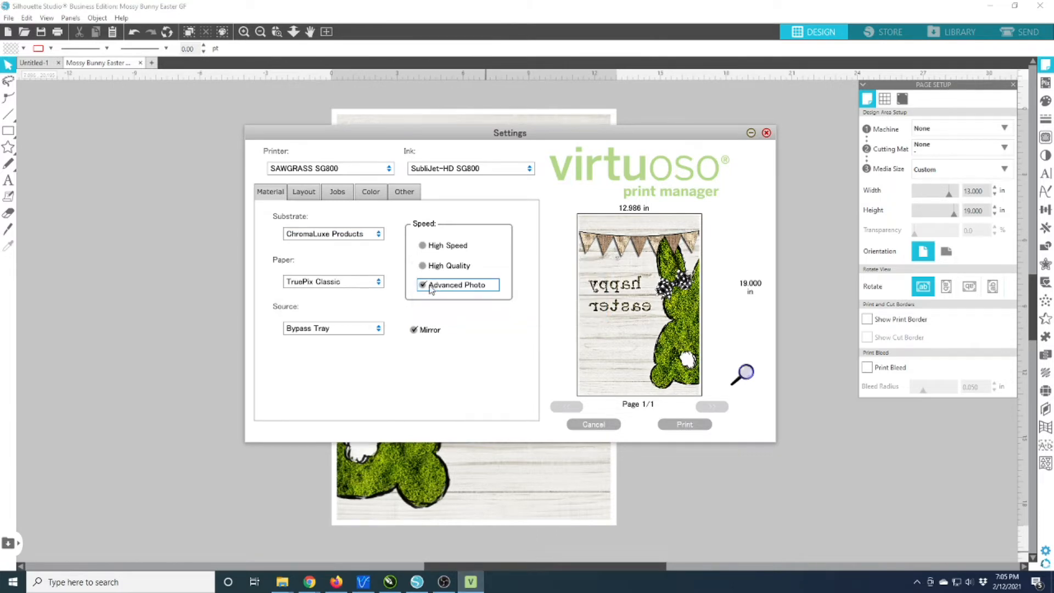
pyautogui.click(336, 234)
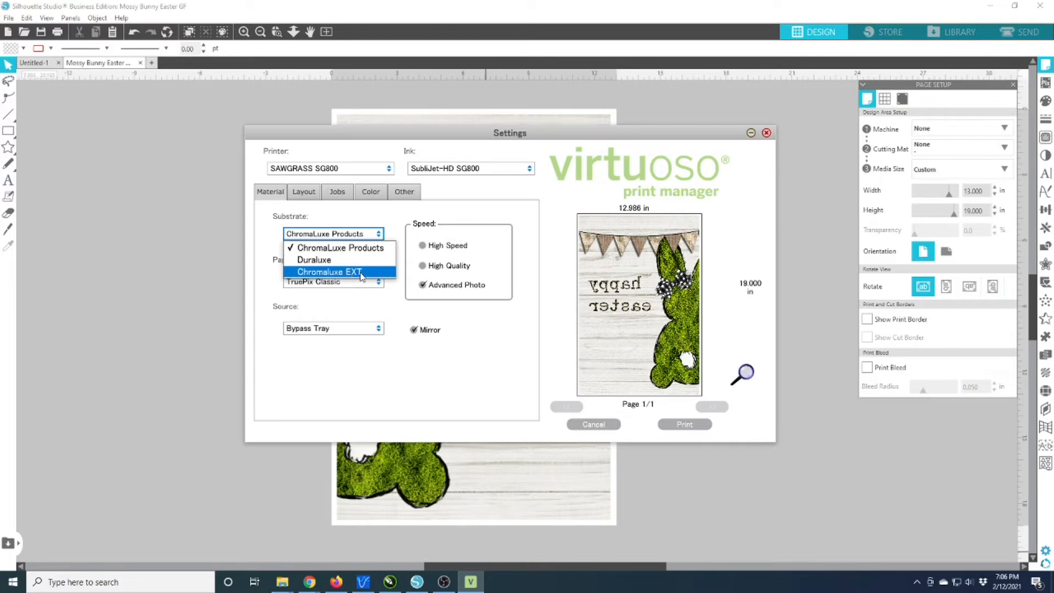
pyautogui.click(342, 247)
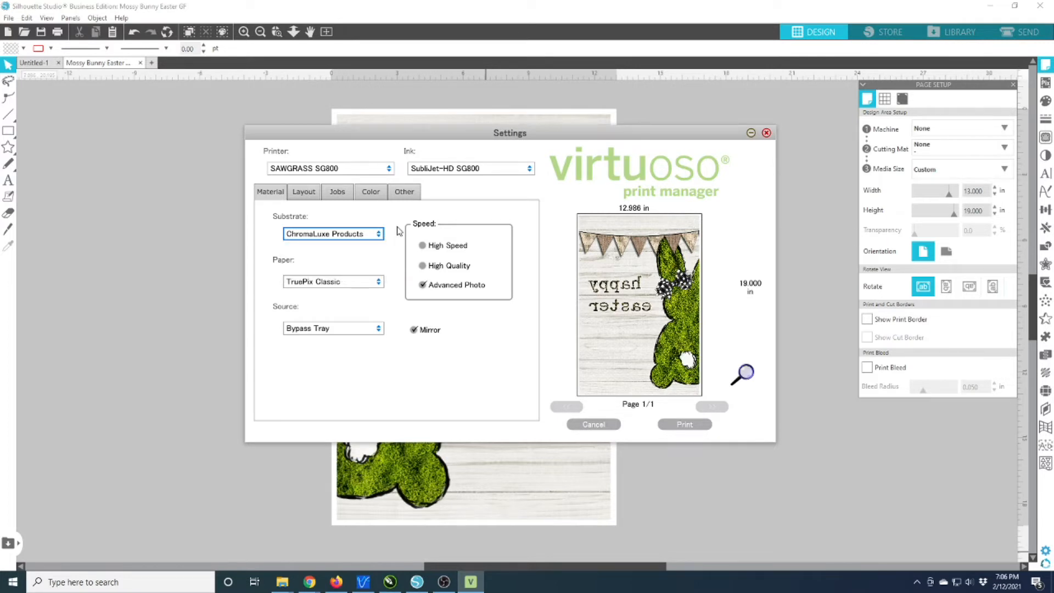
# Step: Set the print speed to High Quality and the substrate to Polyester Fabric
pyautogui.click(425, 266)
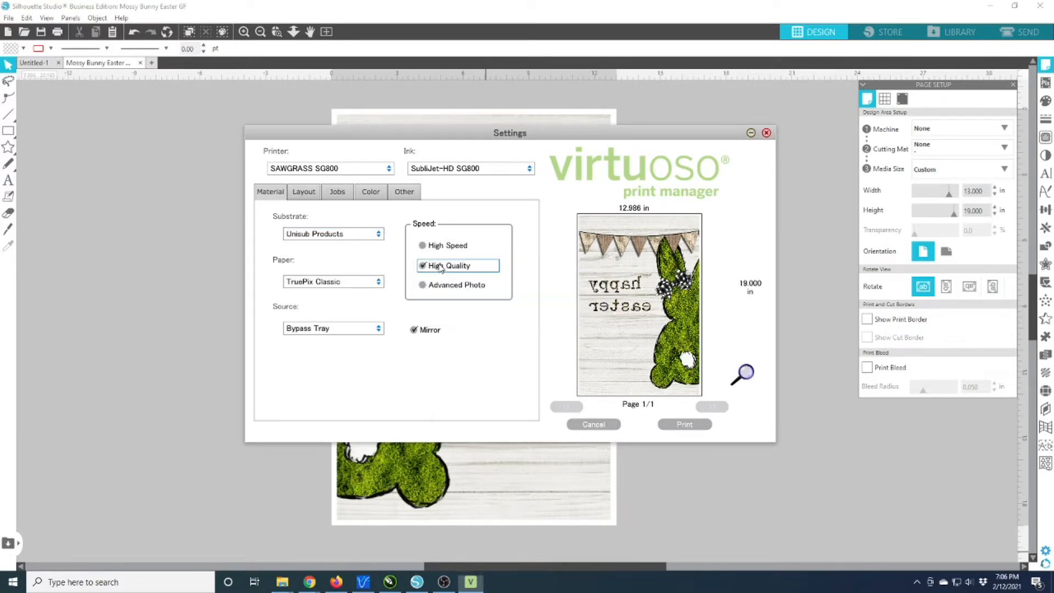
pyautogui.click(384, 235)
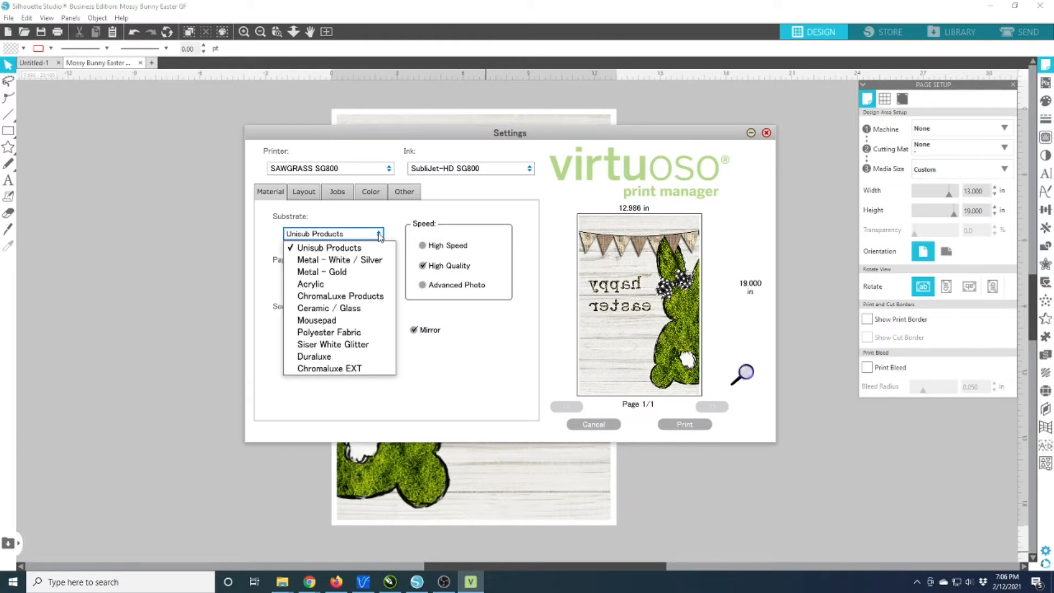
pyautogui.click(353, 333)
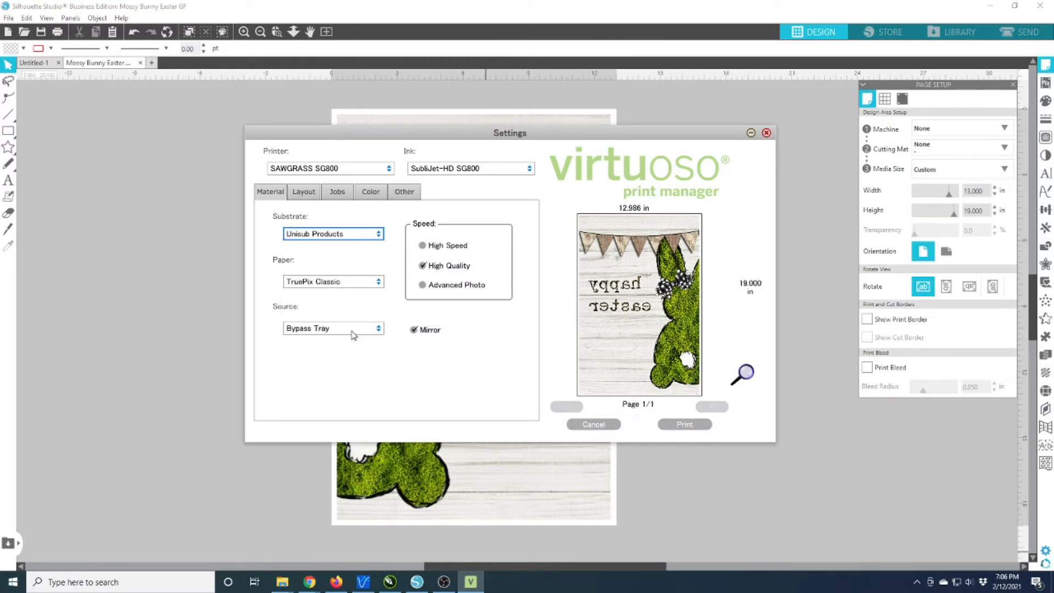
# Step: Set the paper to Media Street 31lb and keep Bypass Tray as the paper source
pyautogui.click(324, 284)
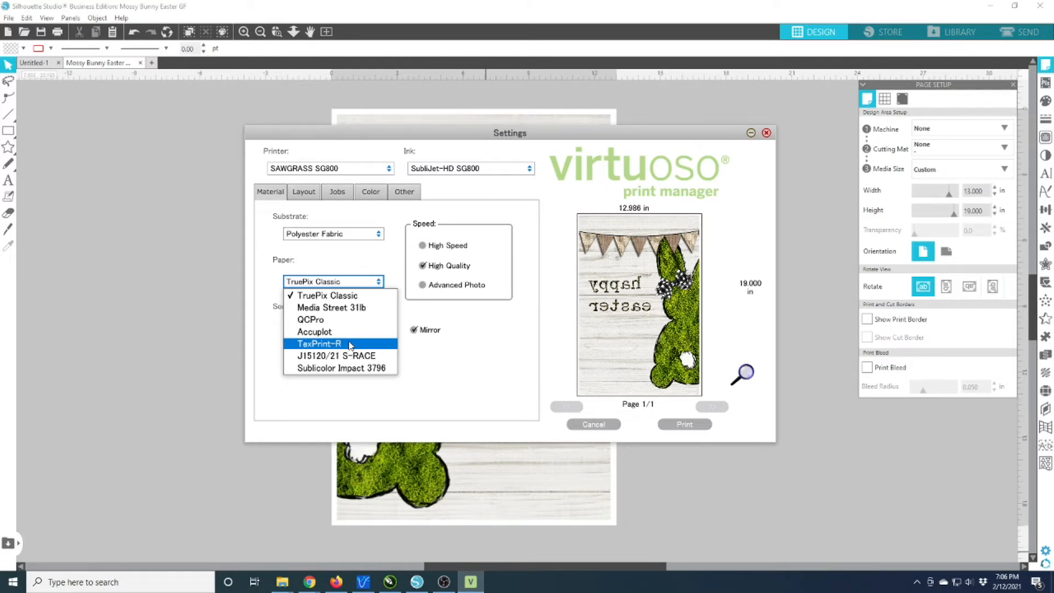
pyautogui.click(358, 309)
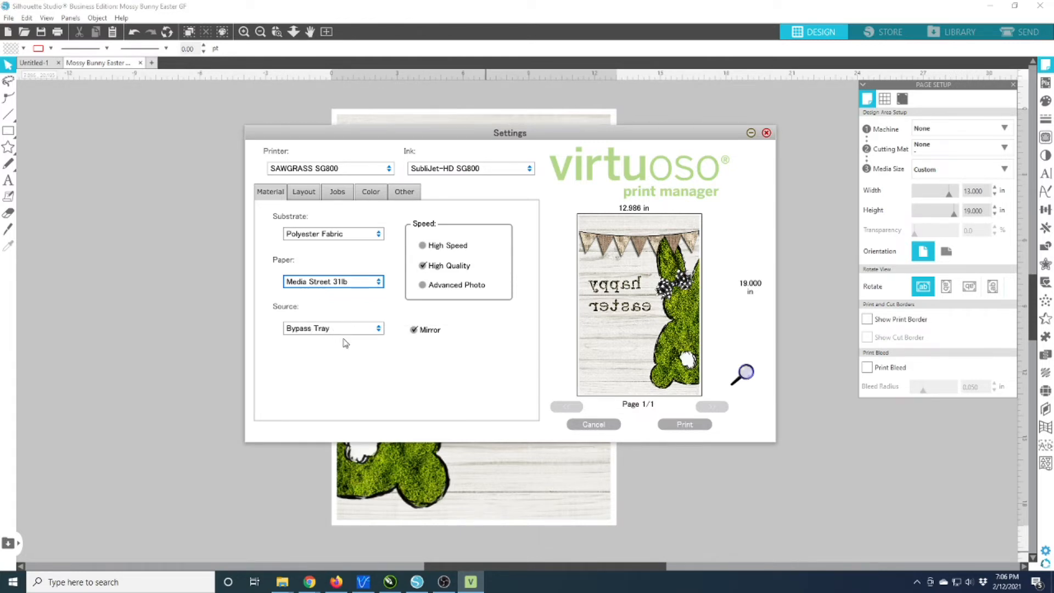
pyautogui.click(319, 328)
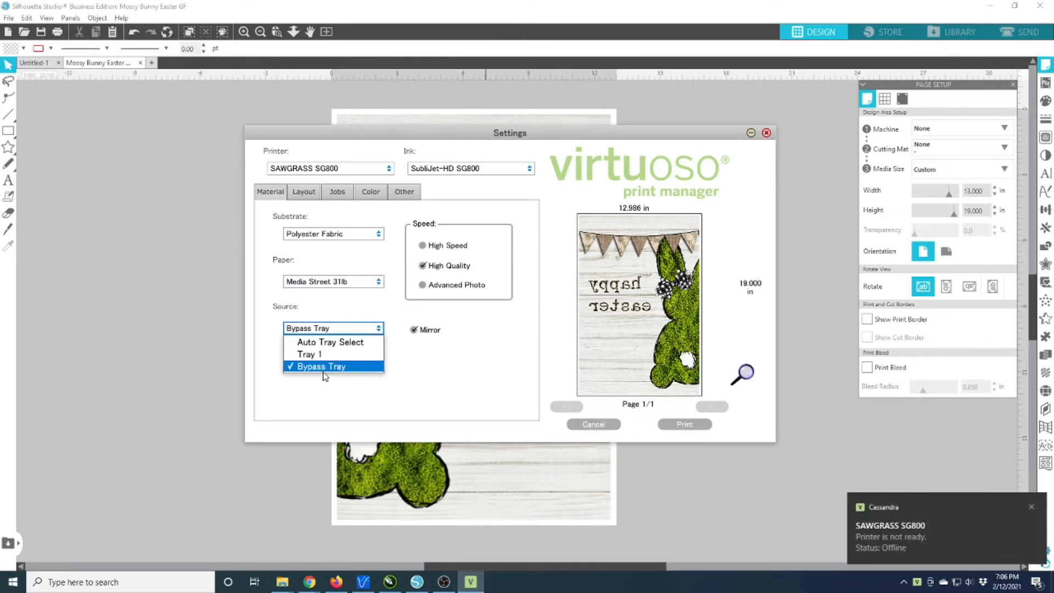
pyautogui.click(314, 367)
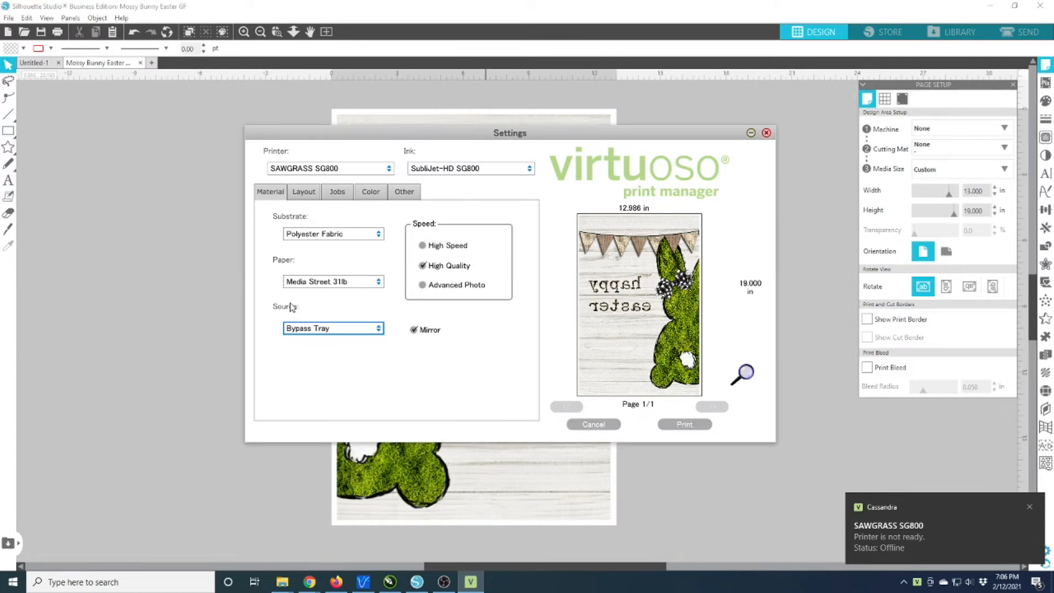
# Step: Try the VPM Performs Layout option and review its page sizes, returning to Preserve Layout from Designer
pyautogui.click(303, 195)
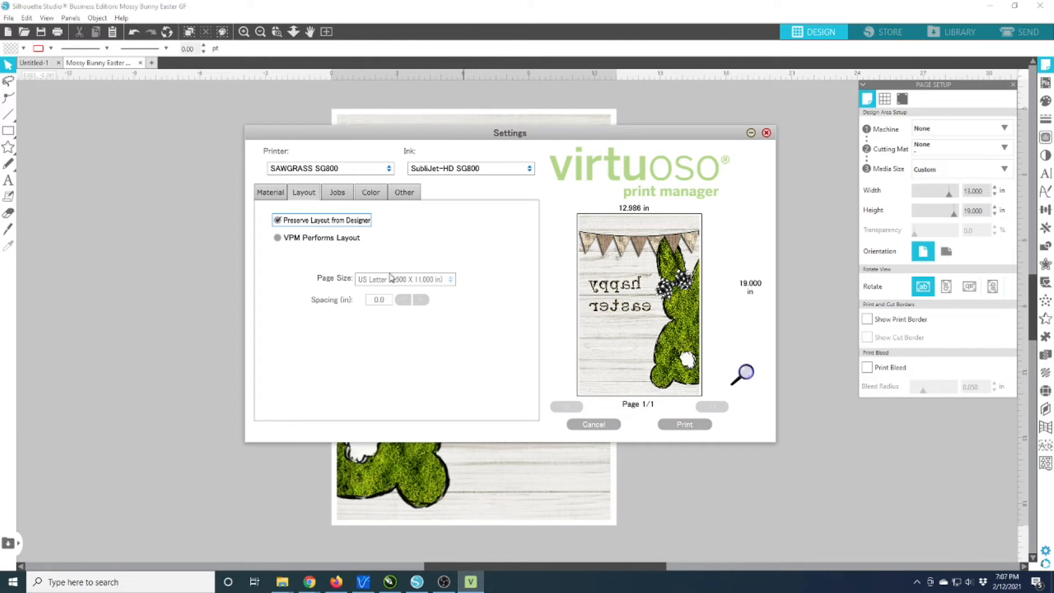
pyautogui.click(315, 239)
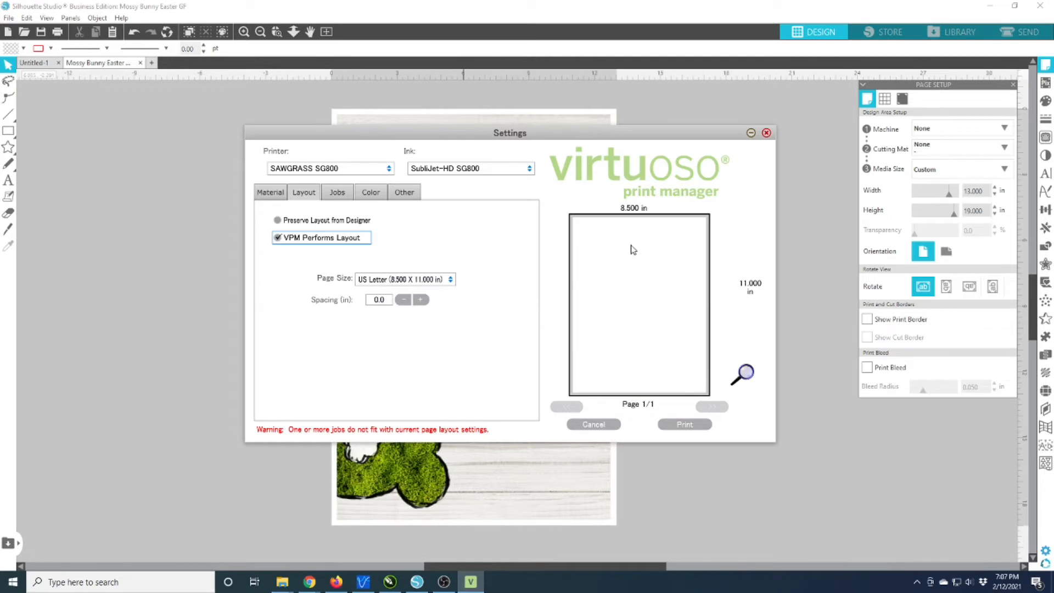
pyautogui.click(399, 281)
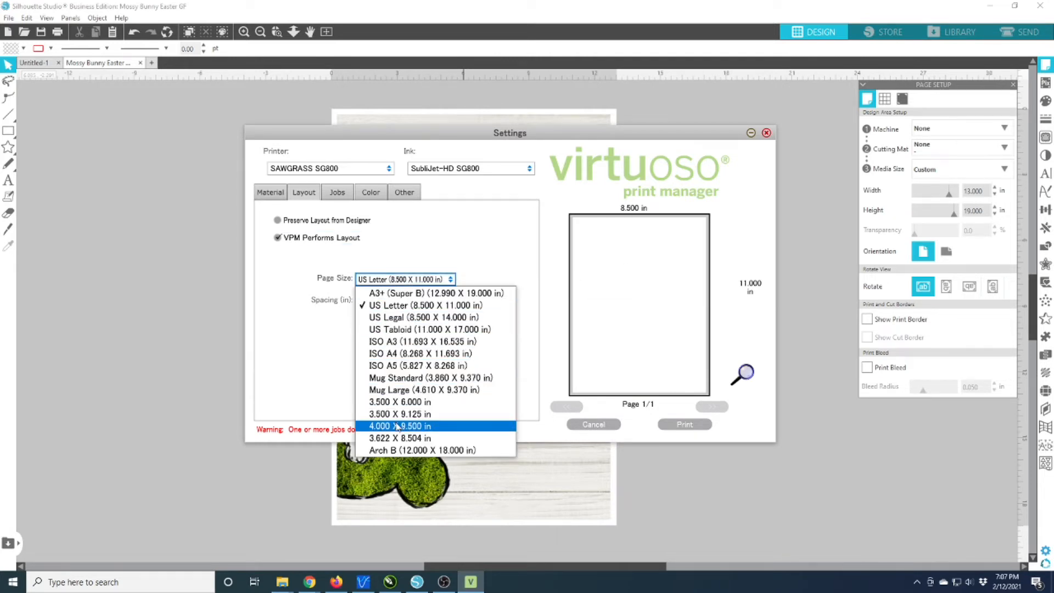
pyautogui.click(407, 246)
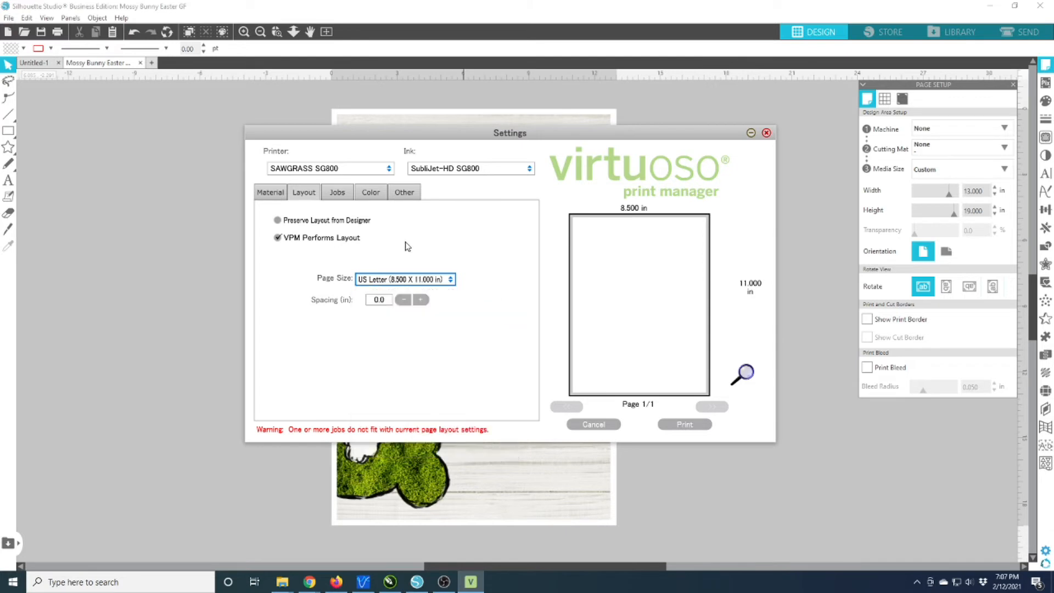
pyautogui.click(325, 225)
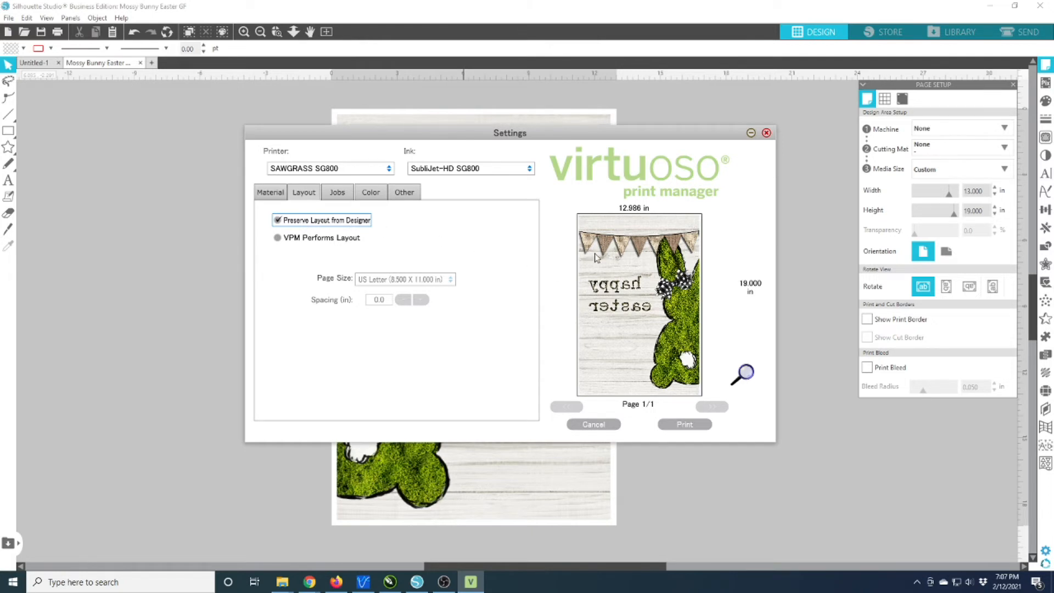
# Step: Try 10 copies for the document_1 job and reset the number of copies to 1
pyautogui.click(337, 195)
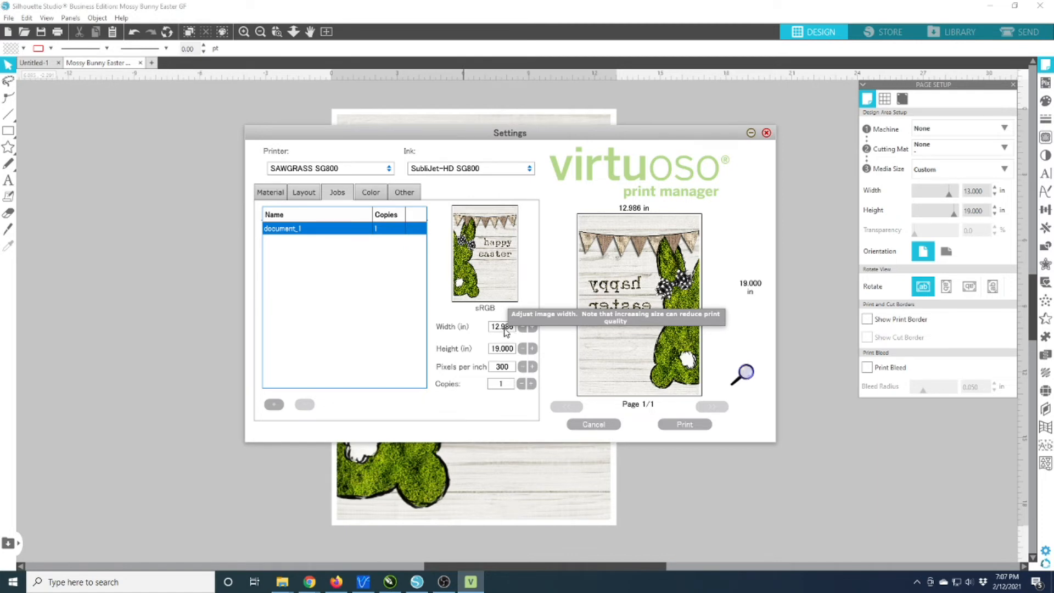
pyautogui.click(502, 384)
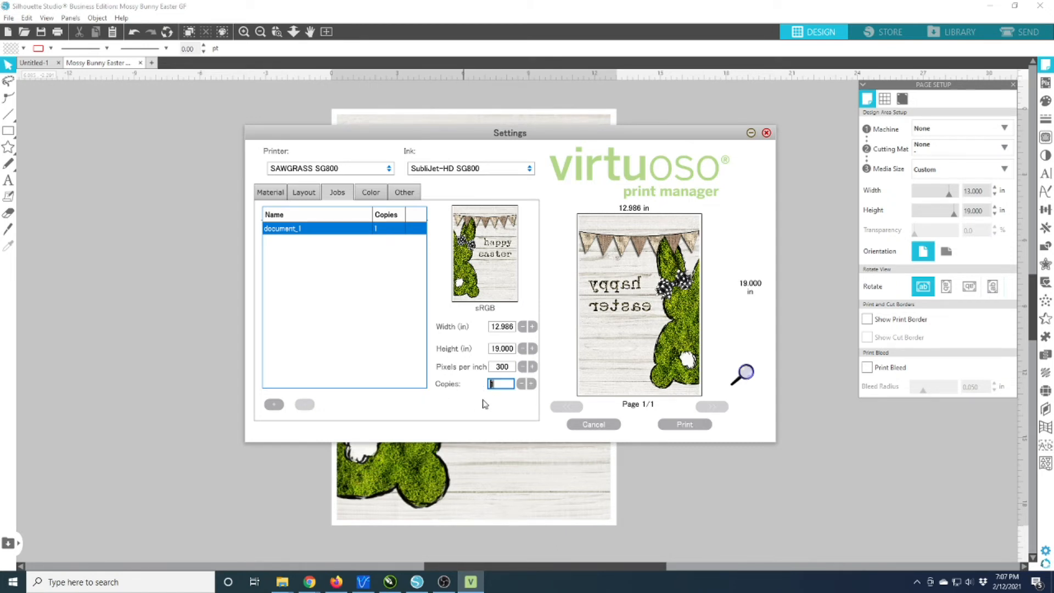
pyautogui.write('0')
pyautogui.press('Return')
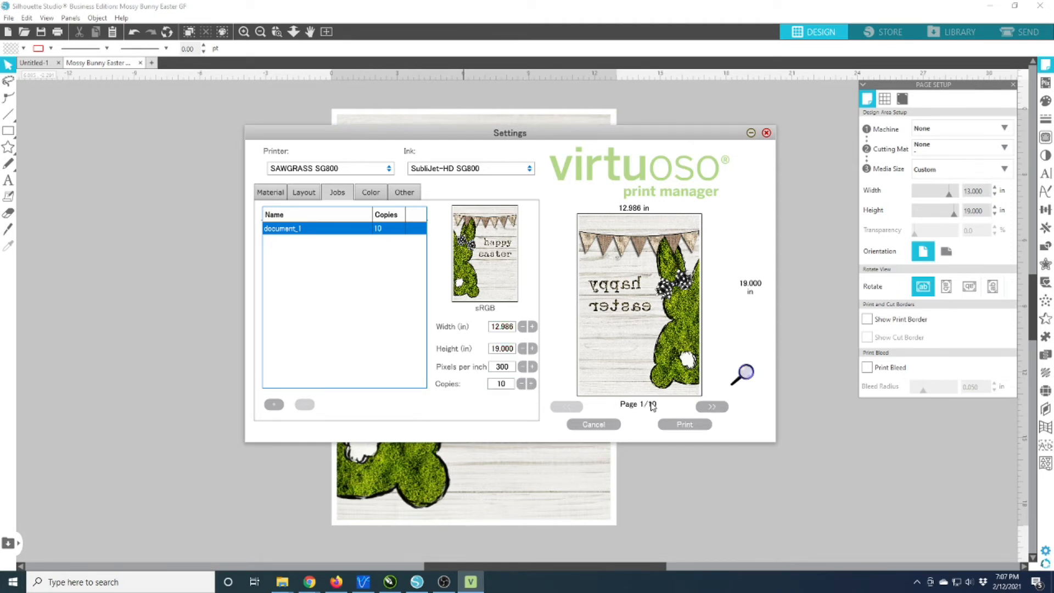
pyautogui.click(507, 383)
pyautogui.write('1')
pyautogui.press('Return')
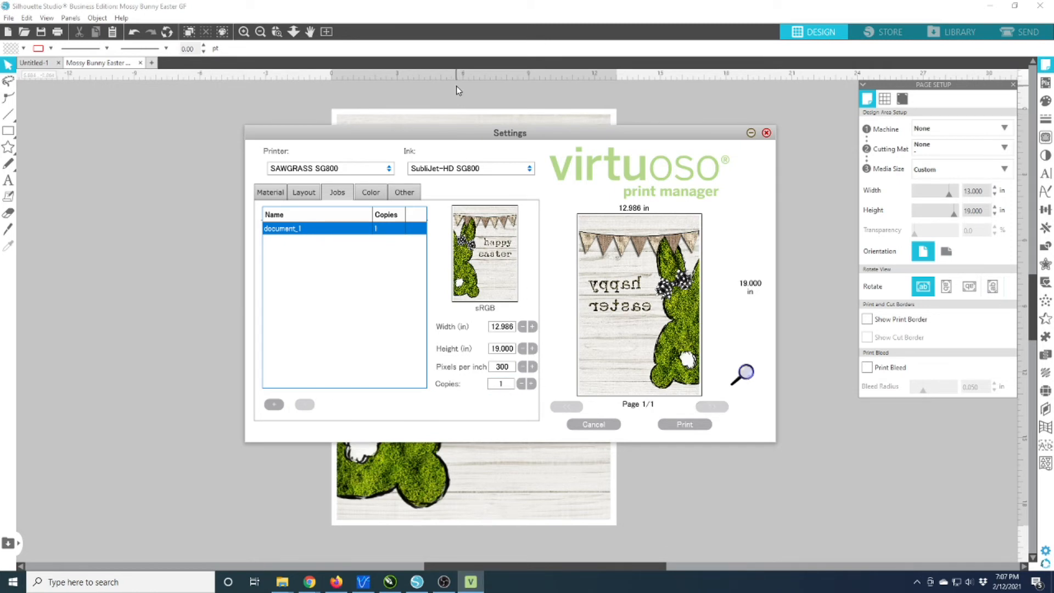
# Step: Switch to Silhouette Studio to examine the number of copies in its Print dialog, and return to the copies setting in Virtuoso Print Manager
pyautogui.click(440, 97)
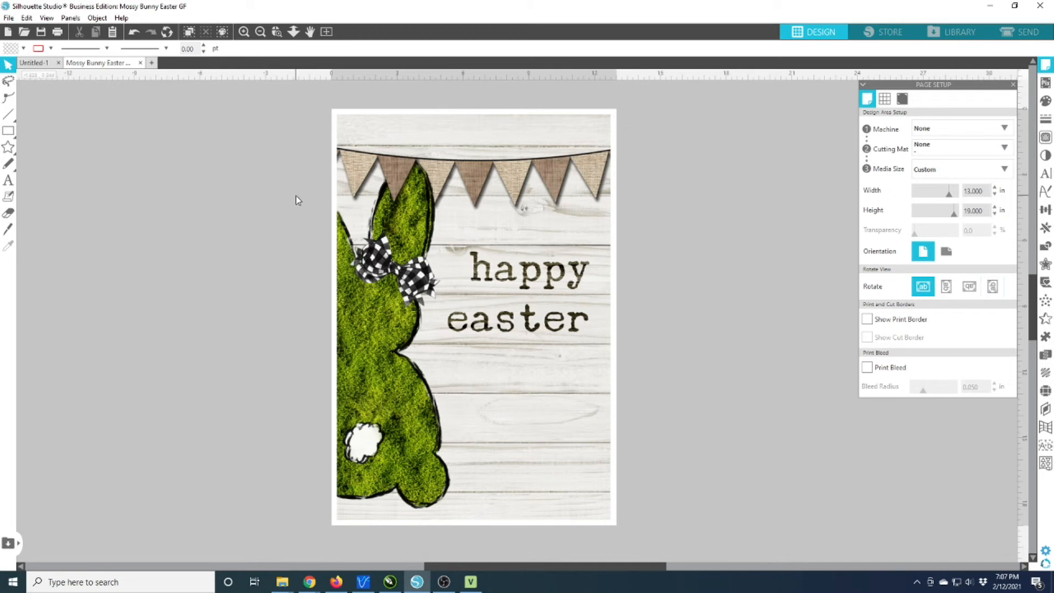
pyautogui.hotkey('ctrl', 'p')
pyautogui.click(202, 157)
pyautogui.moveTo(151, 13); pyautogui.dragTo(310, 189)
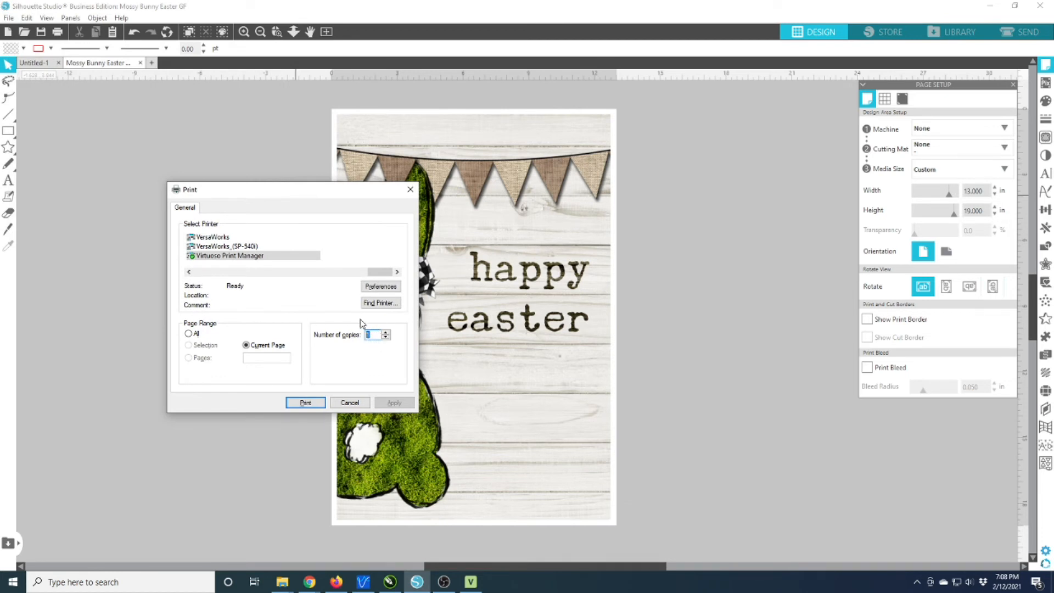
pyautogui.click(473, 584)
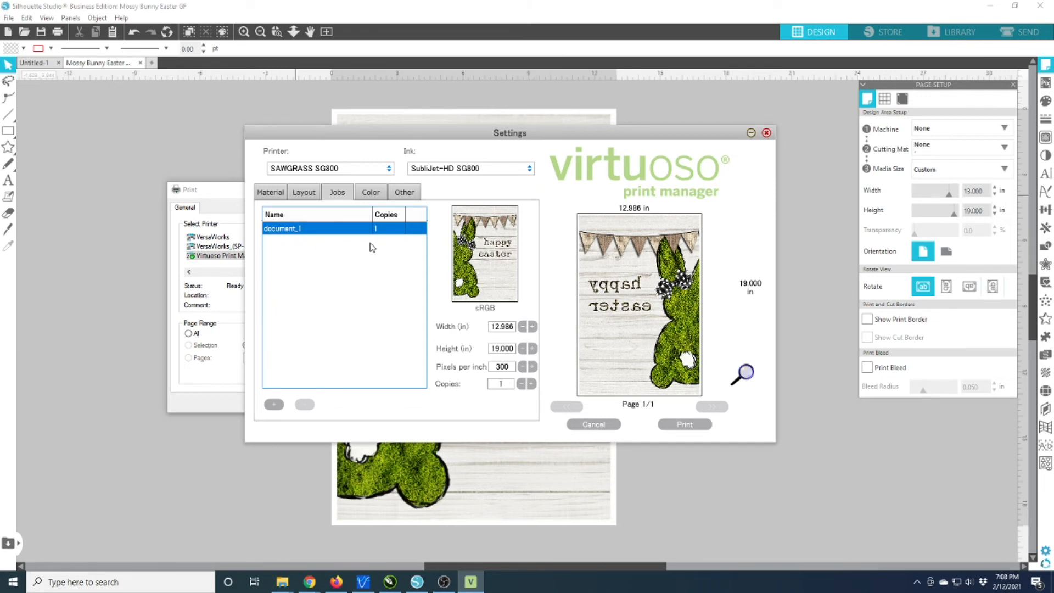
pyautogui.doubleClick(504, 386)
# Step: Set the print job's color mode to Graphic after reviewing the available modes
pyautogui.click(371, 193)
pyautogui.click(357, 237)
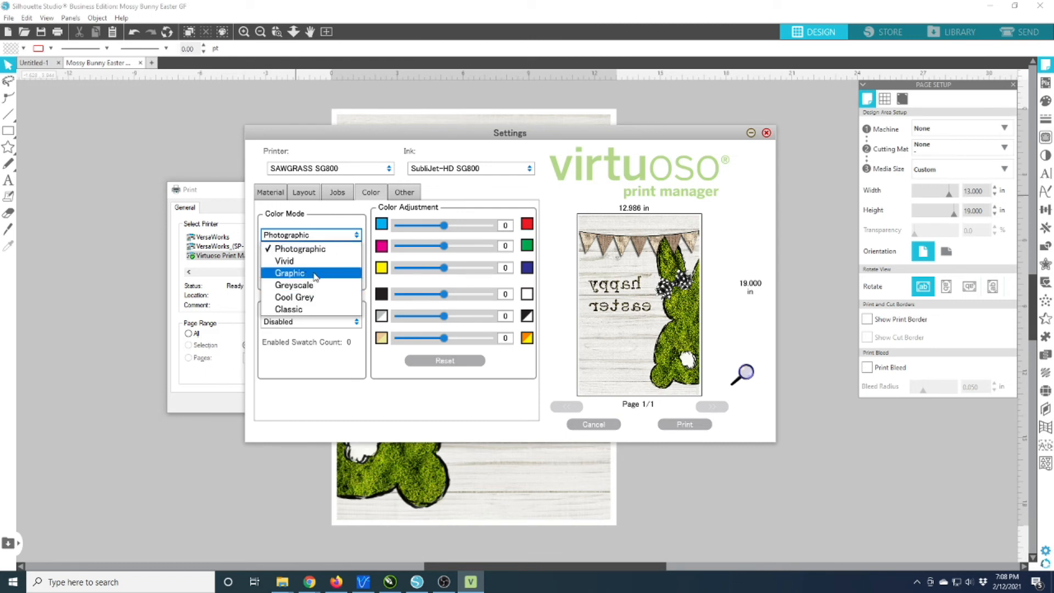
pyautogui.click(315, 274)
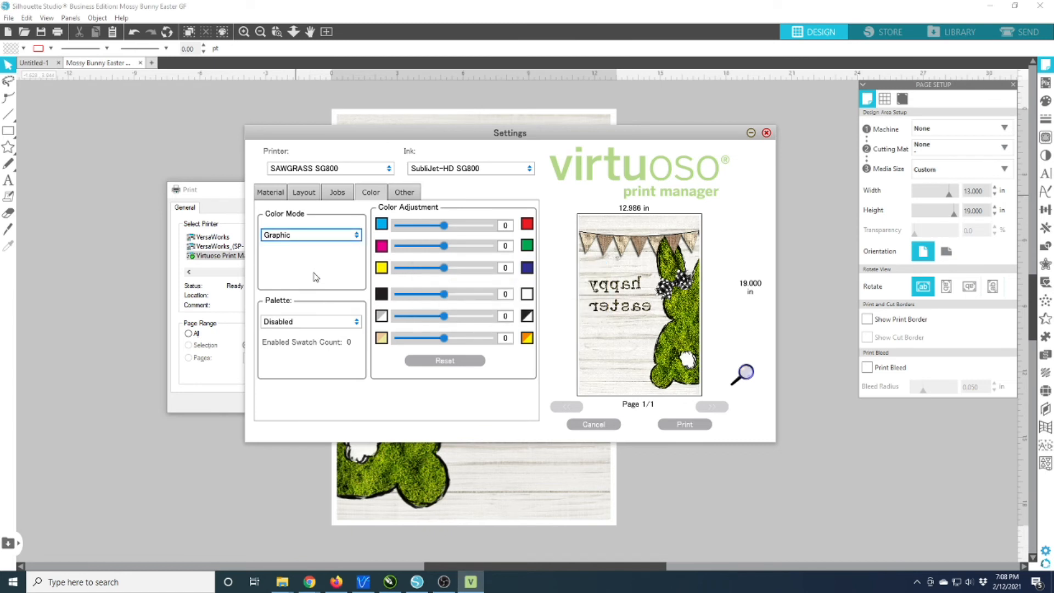
pyautogui.click(357, 237)
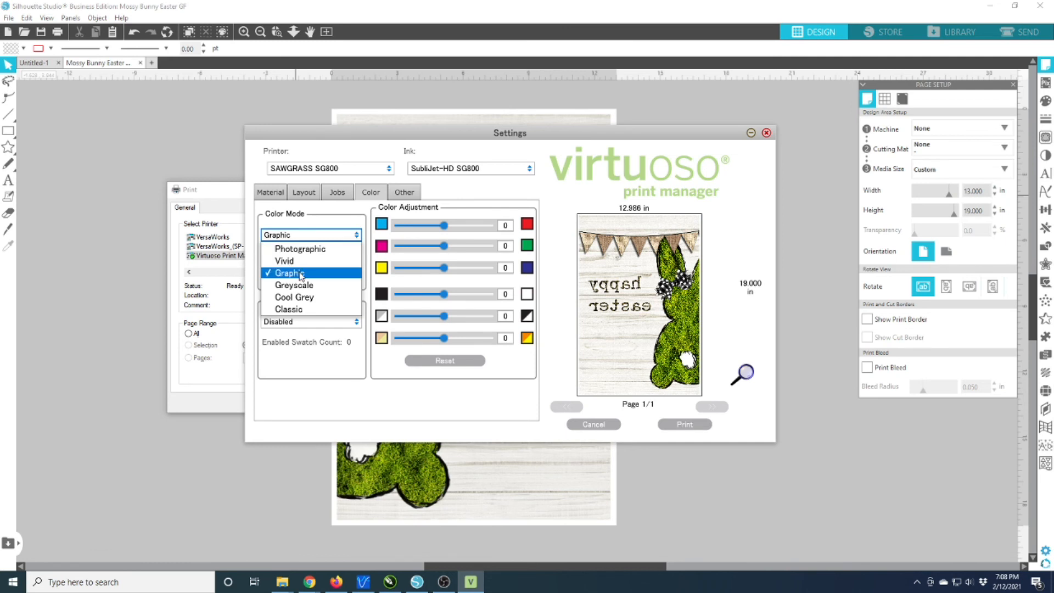
pyautogui.click(301, 274)
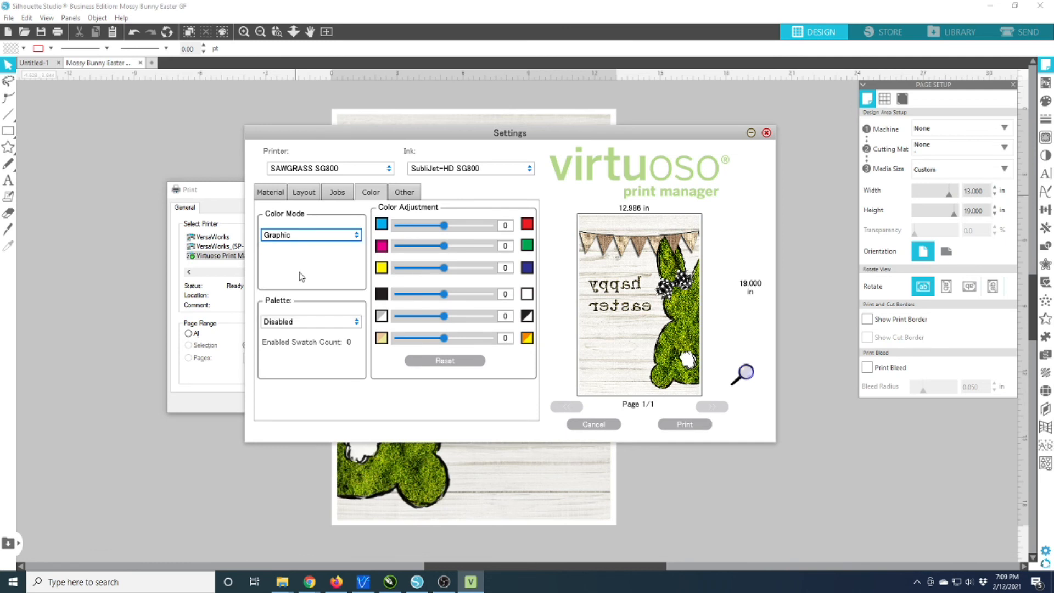
# Step: Review the Print To File and Annotate Page options, and recheck the job's material settings
pyautogui.click(393, 196)
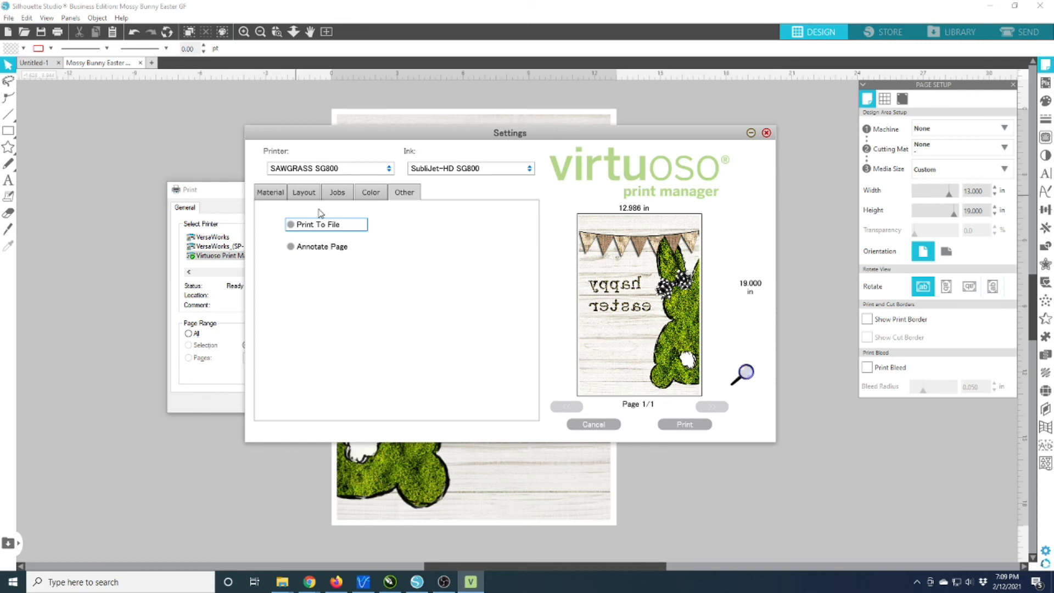
pyautogui.click(274, 193)
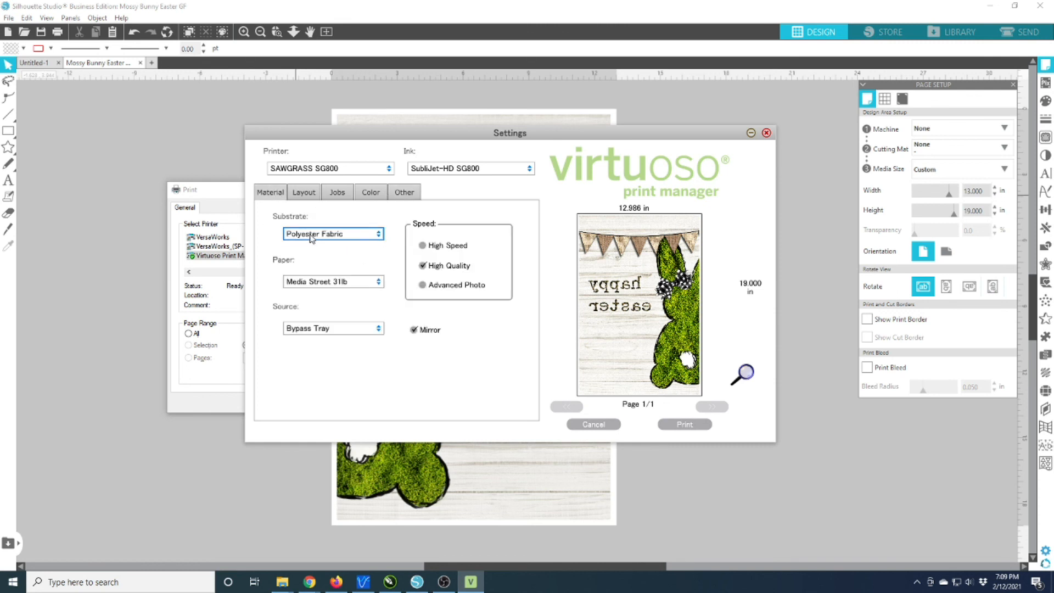